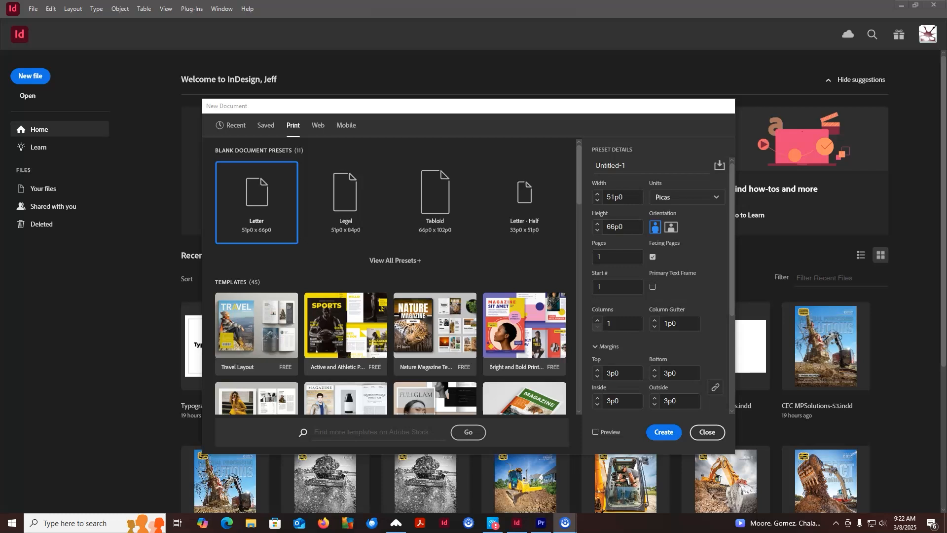
# Start a new Letter-size print document using inches as the units and 8 pages.
pyautogui.click(904, 84)
pyautogui.click(37, 78)
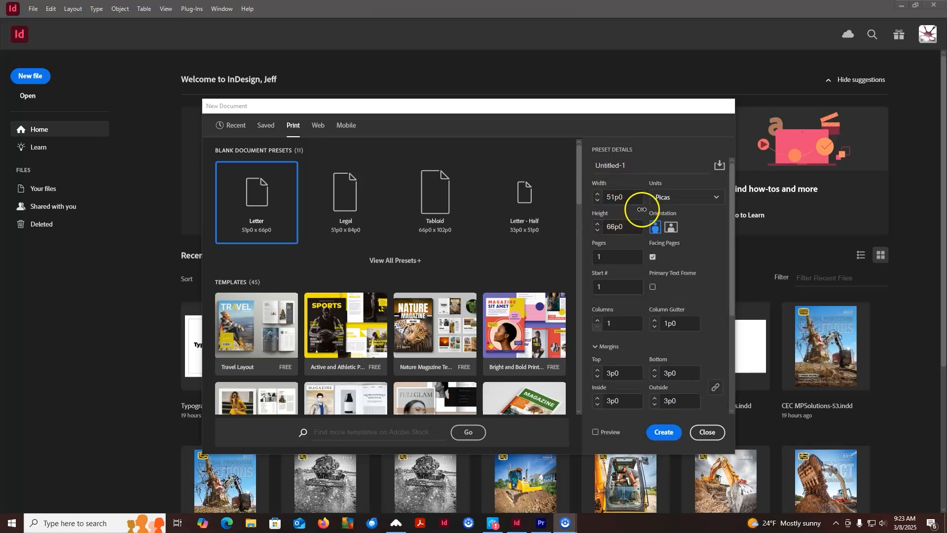
pyautogui.click(696, 198)
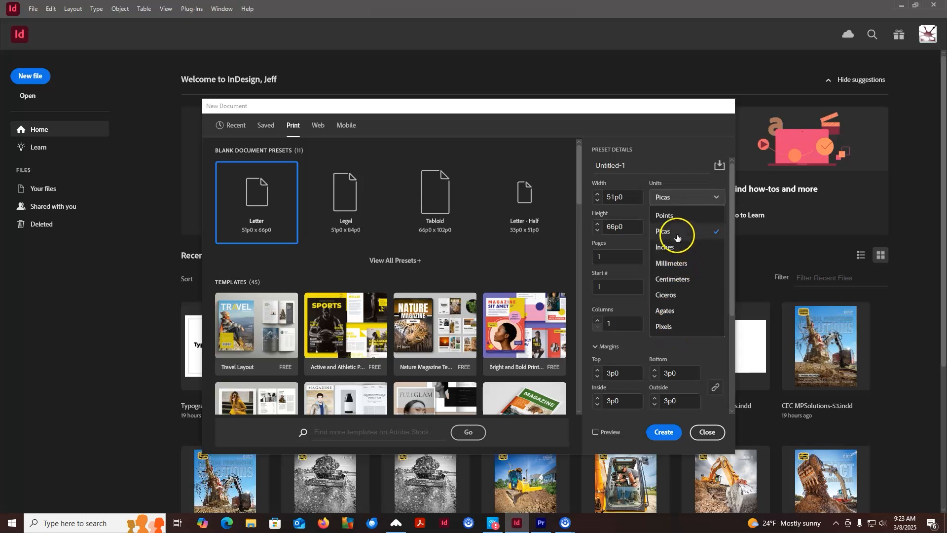
pyautogui.click(667, 247)
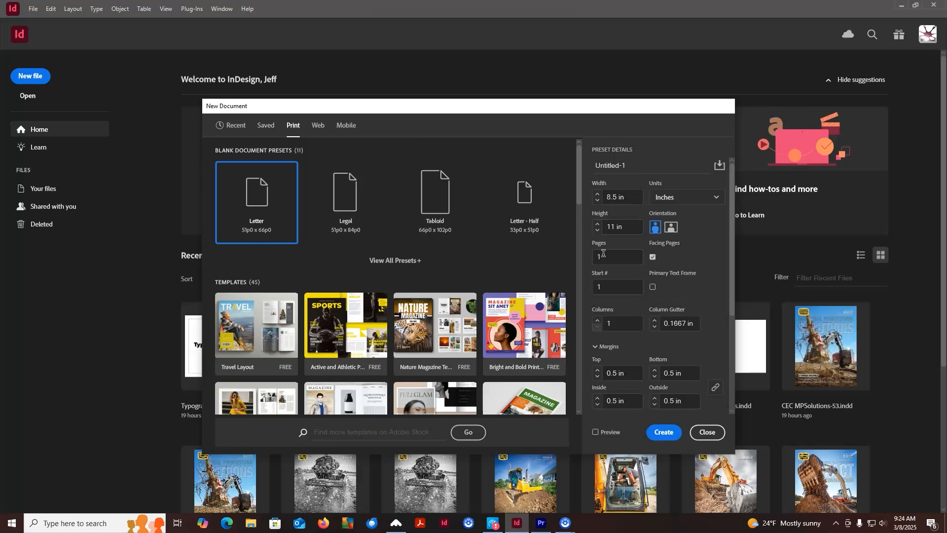
pyautogui.doubleClick(603, 255)
pyautogui.write('8')
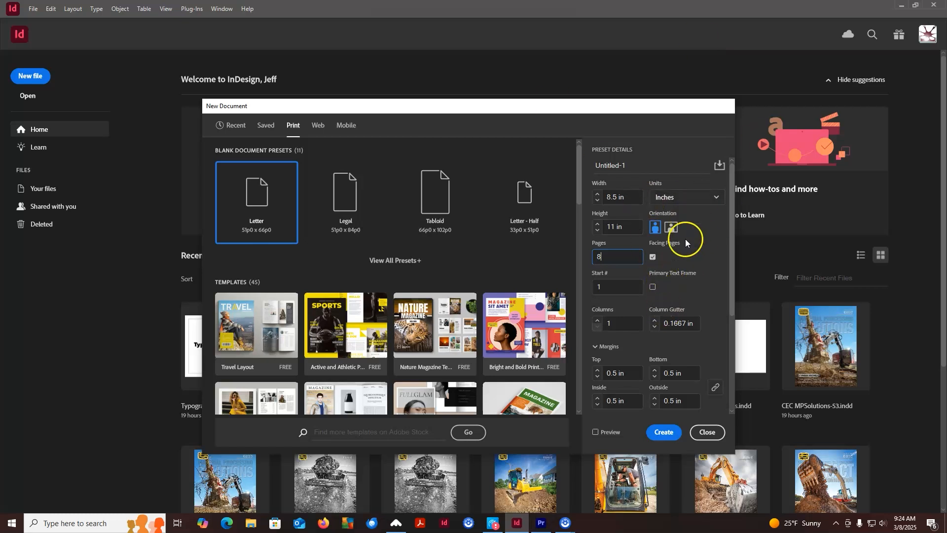
# Set the new document's layout to 2 columns with a column gutter of 0.25 in.
pyautogui.scroll(-1, 695, 256)
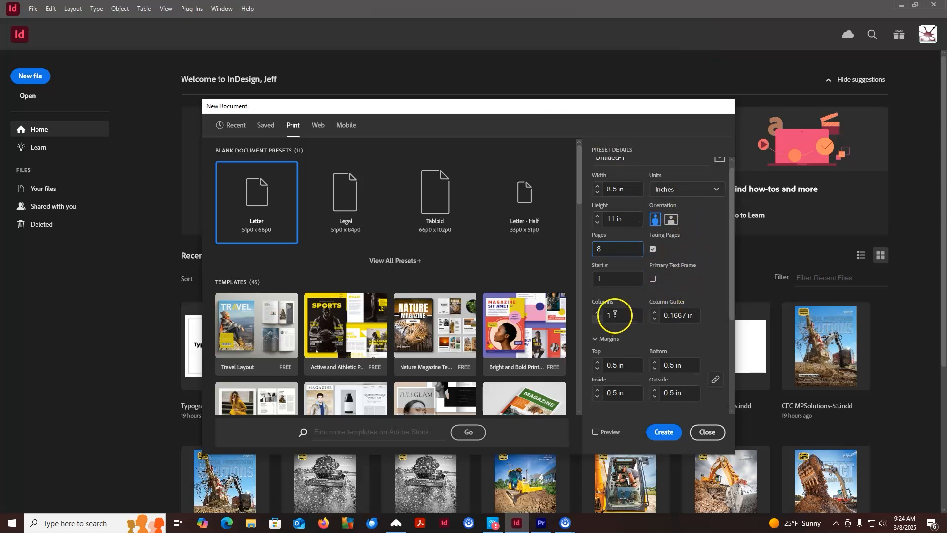
pyautogui.scroll(-2, 618, 309)
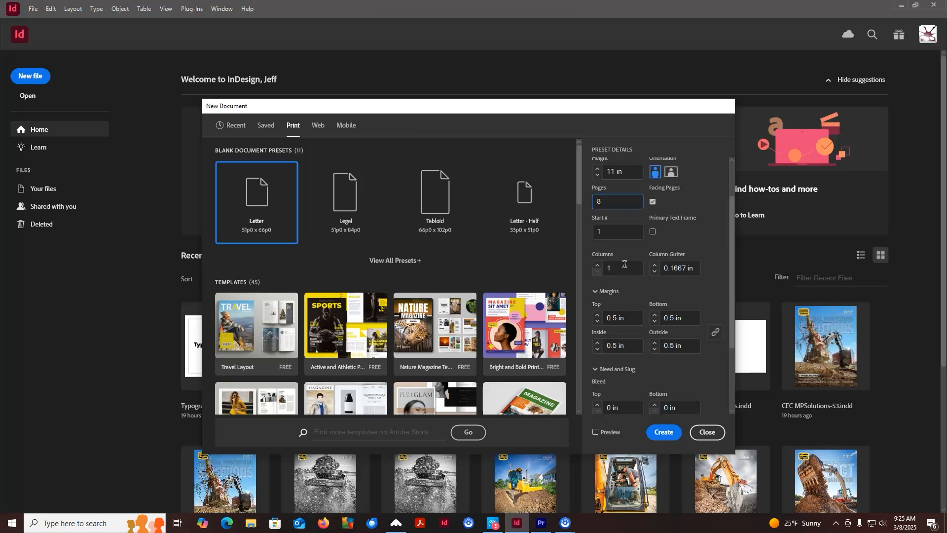
pyautogui.click(629, 270)
pyautogui.click(597, 265)
pyautogui.moveTo(691, 266); pyautogui.dragTo(670, 268)
pyautogui.write('25')
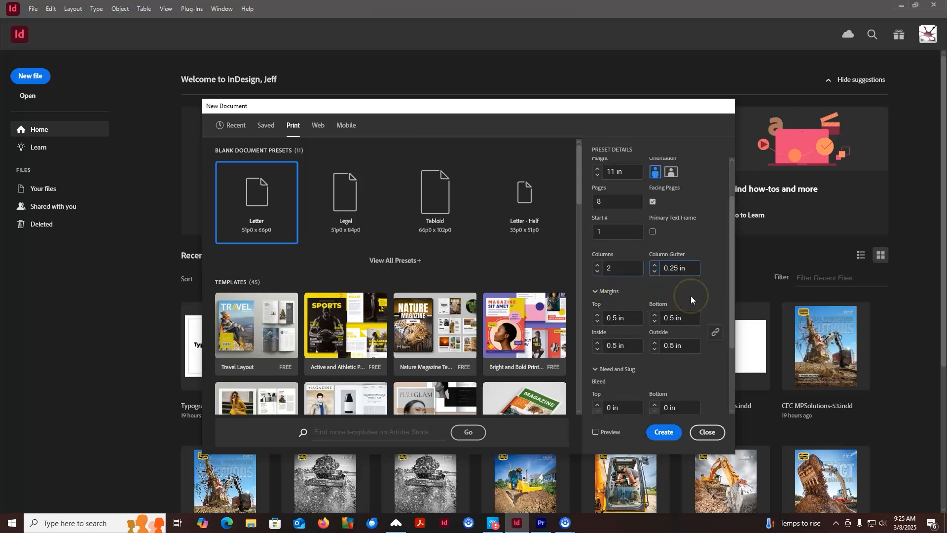
# Set a linked bleed of 0.125 in on all four sides and create the document.
pyautogui.scroll(-3, 691, 295)
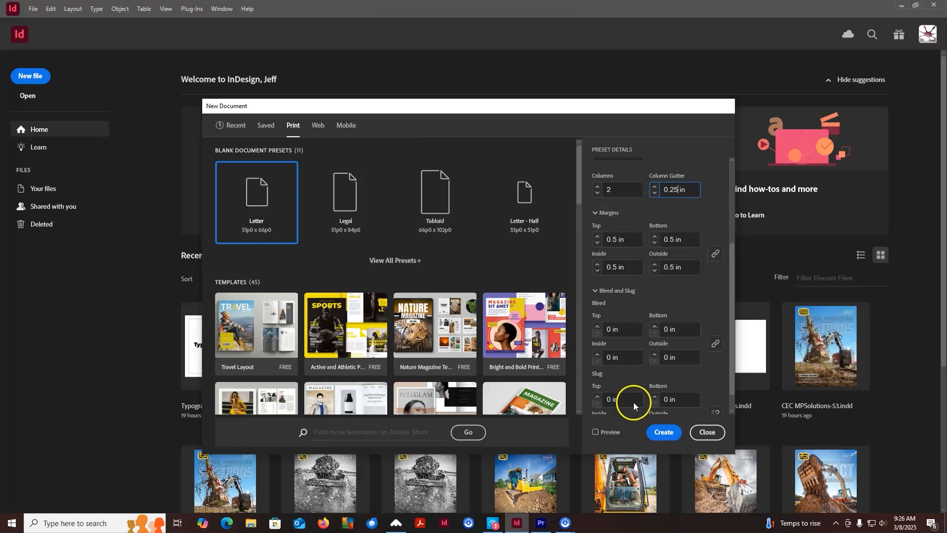
pyautogui.click(612, 329)
pyautogui.click(693, 343)
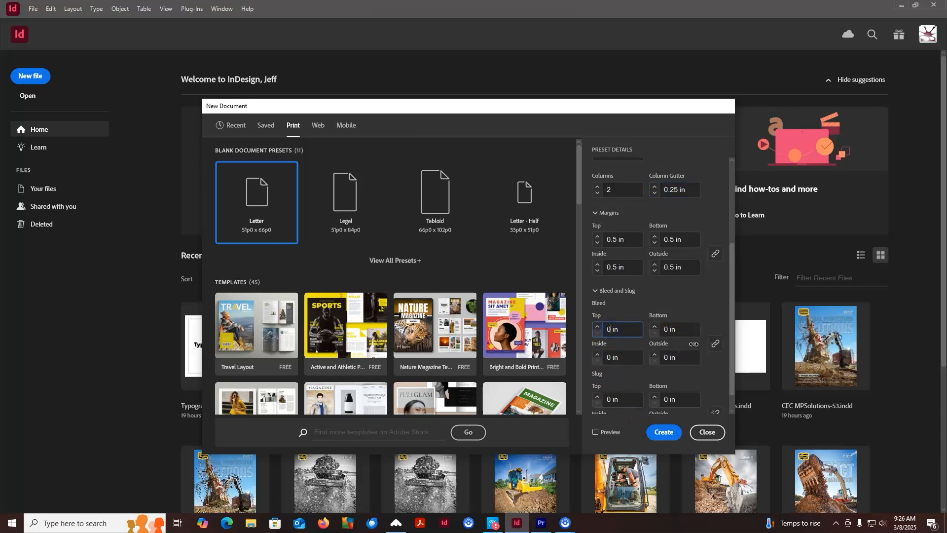
pyautogui.write('.125')
pyautogui.click(716, 345)
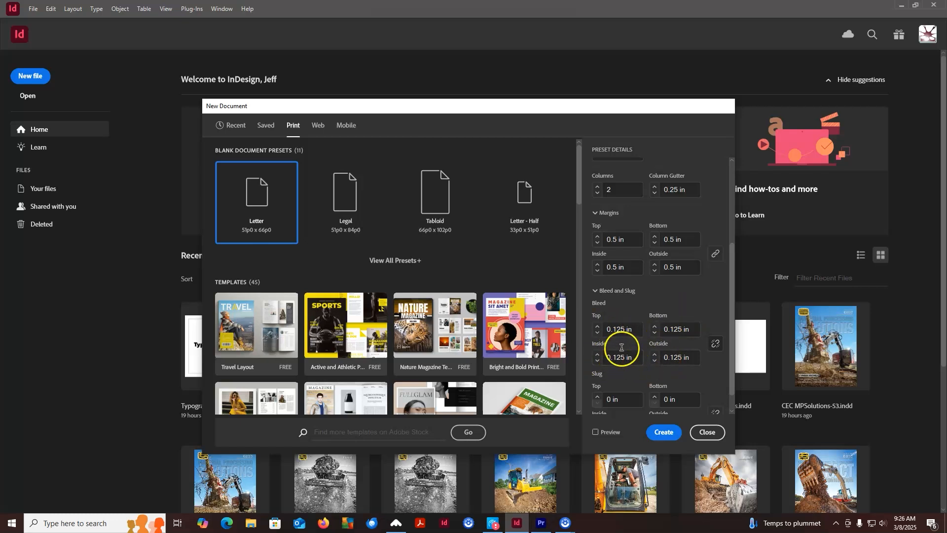
pyautogui.scroll(-1, 710, 360)
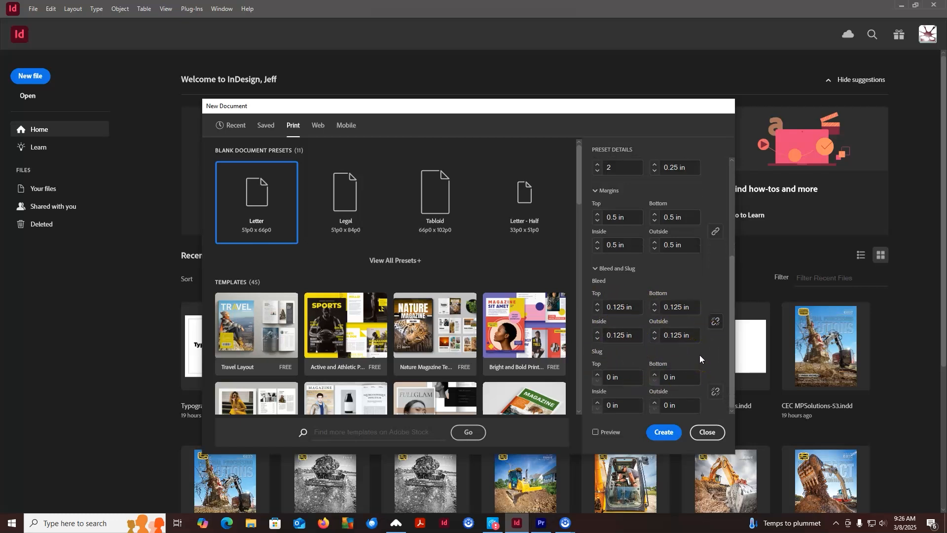
pyautogui.scroll(5, 699, 354)
pyautogui.scroll(-5, 700, 358)
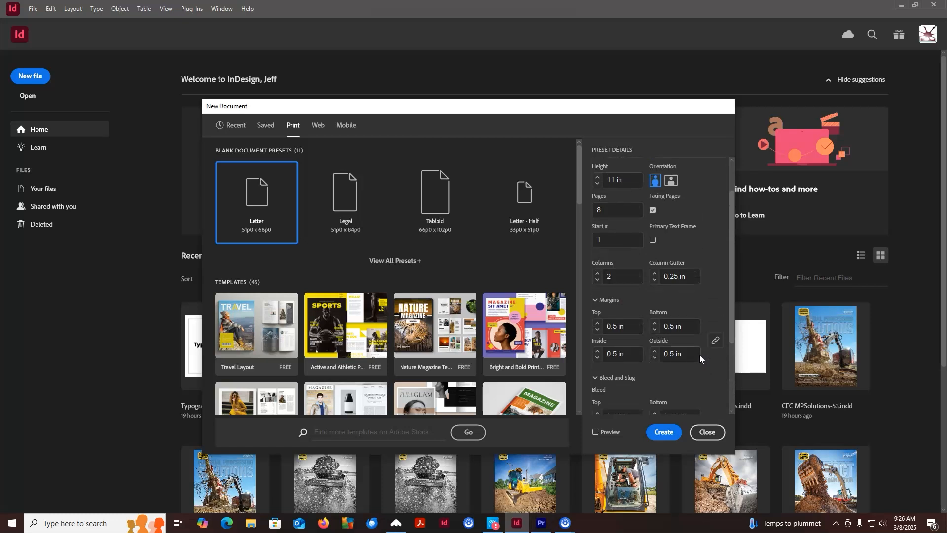
pyautogui.scroll(6, 702, 357)
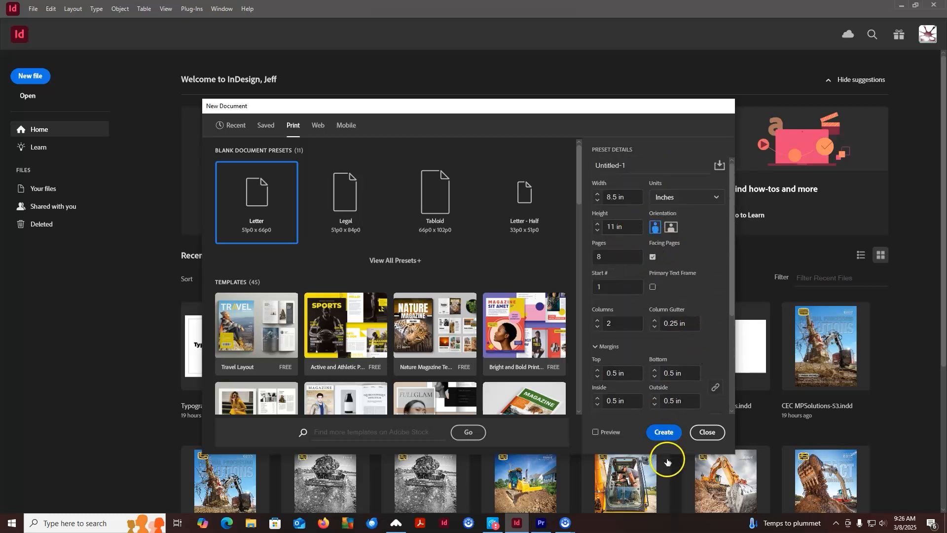
pyautogui.click(664, 432)
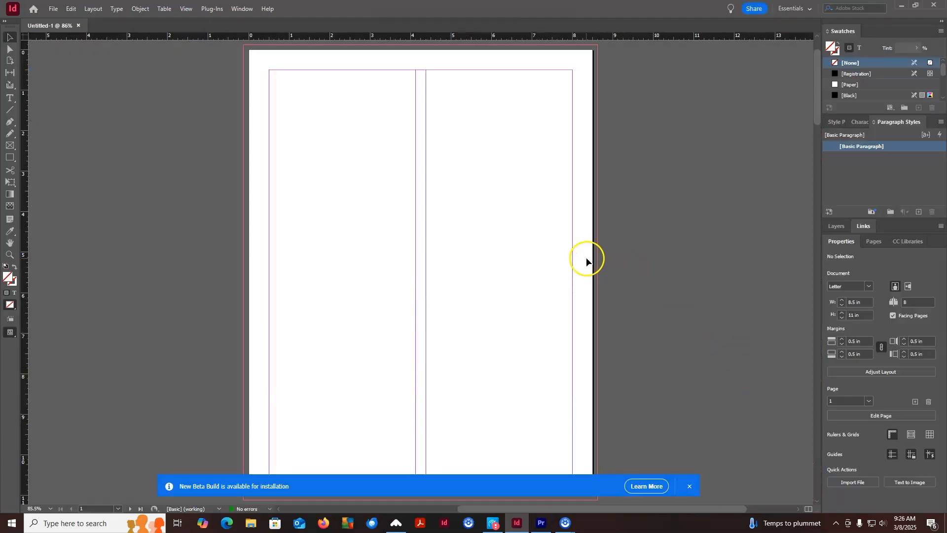
pyautogui.scroll(-6, 588, 254)
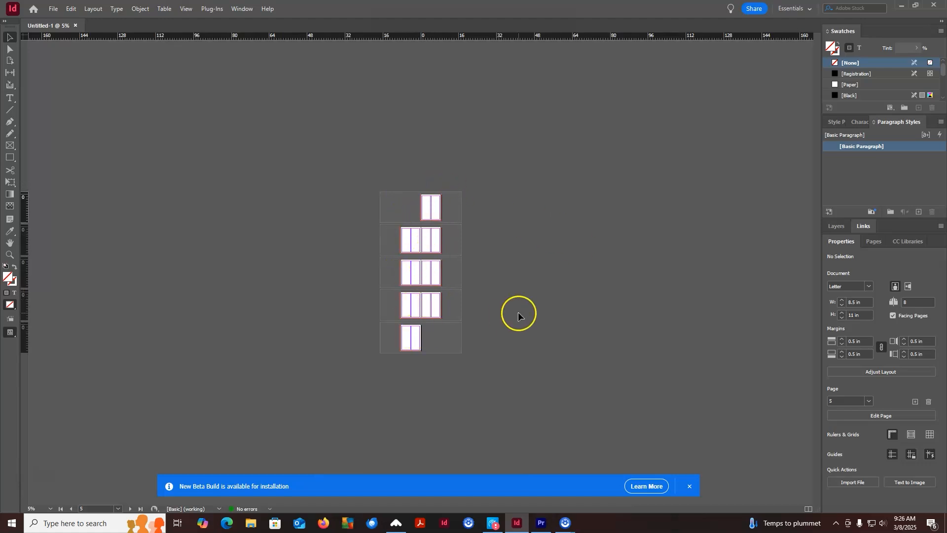
pyautogui.hotkey('ctrl', '=')
pyautogui.hotkey('ctrl', '=')
pyautogui.hotkey('ctrl', '=')
pyautogui.hotkey('ctrl', '=')
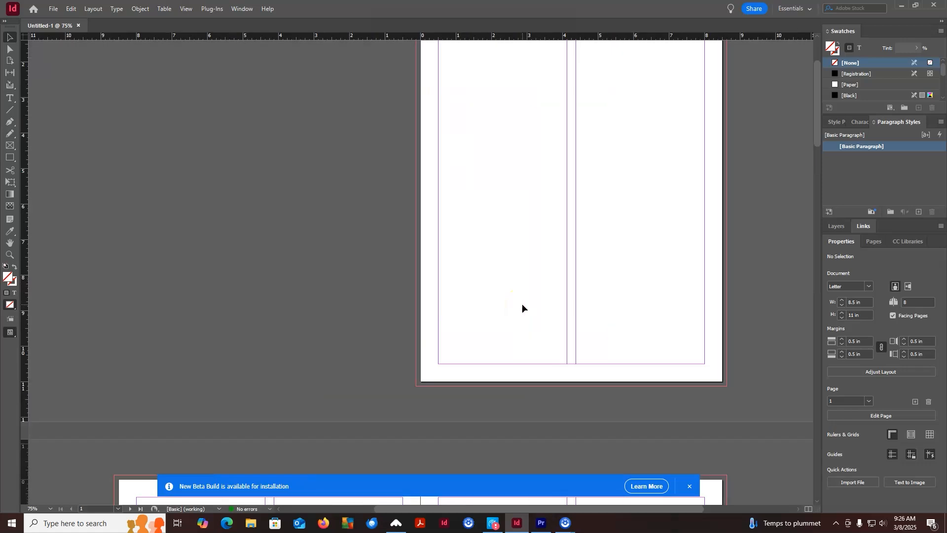
pyautogui.hotkey('ctrl', 'n')
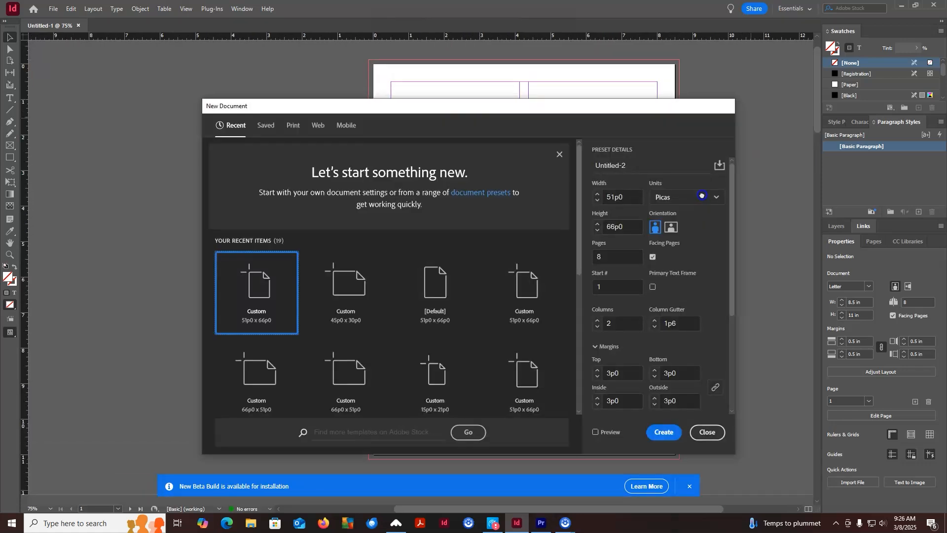
pyautogui.click(713, 432)
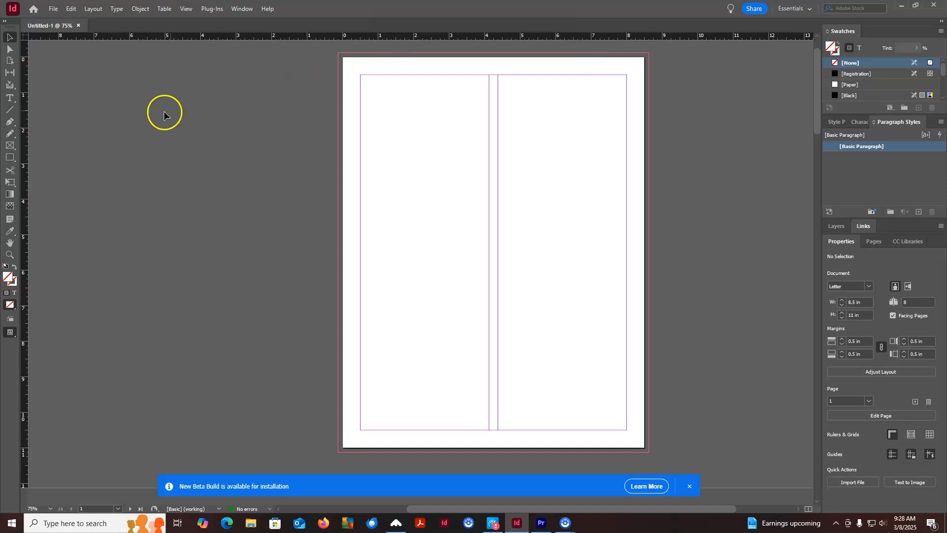
# Draw a text frame about 7.5 in wide and 9.175 in high across both columns of page 1 and fill it with placeholder text.
pyautogui.click(11, 100)
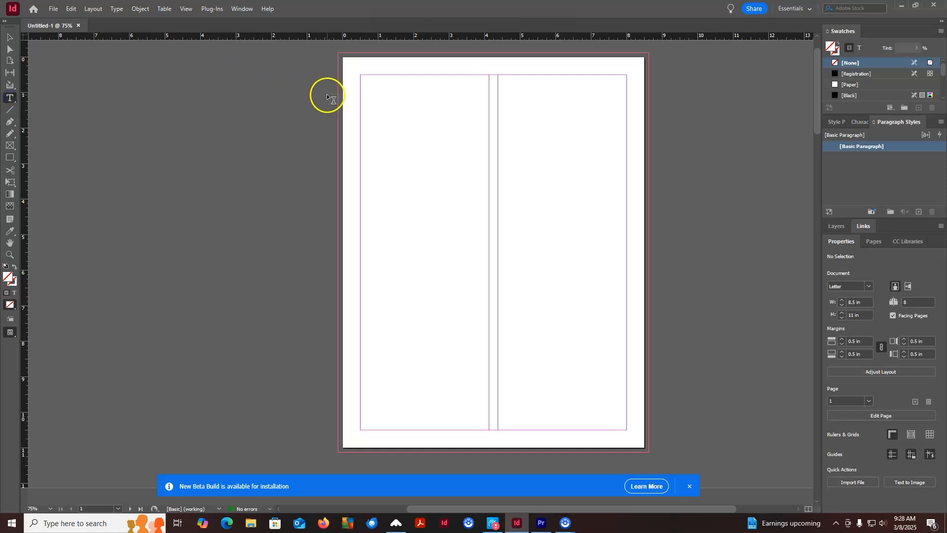
pyautogui.click(383, 109)
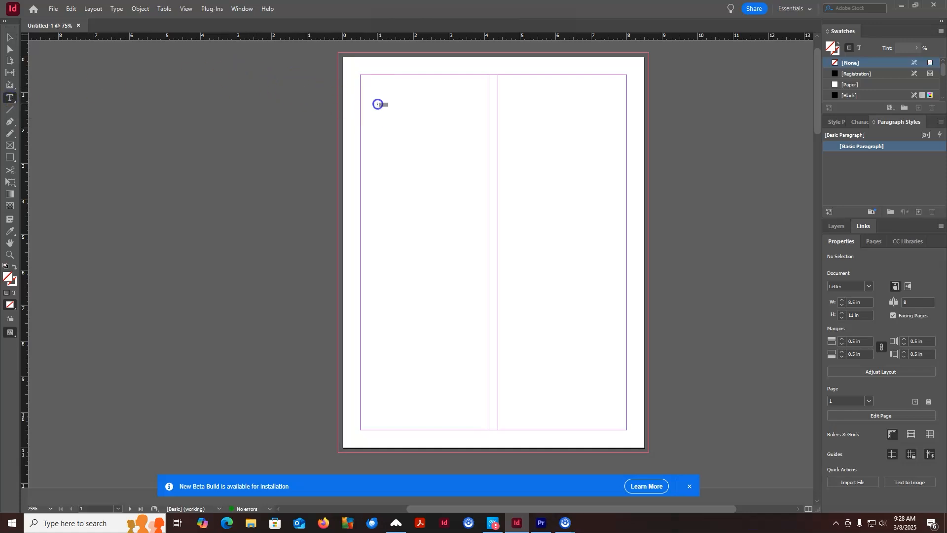
pyautogui.click(386, 153)
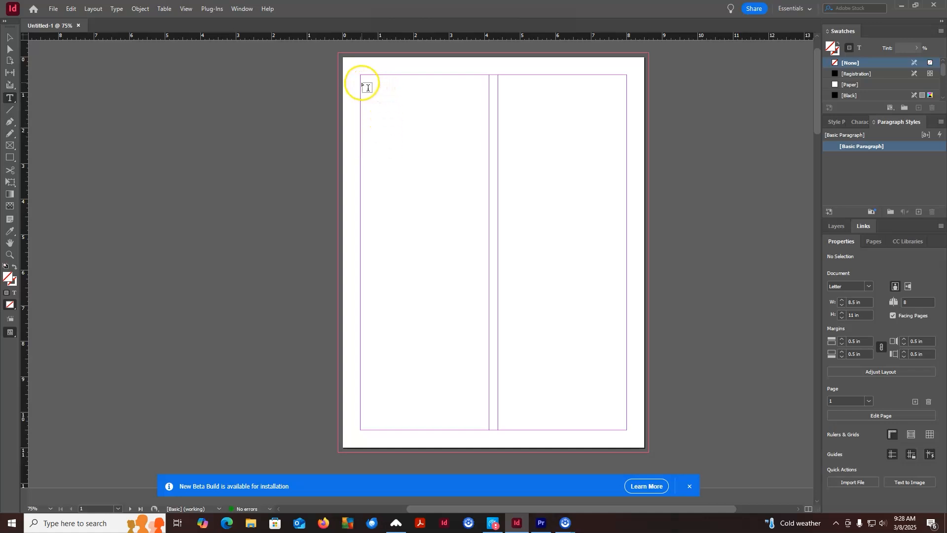
pyautogui.moveTo(365, 86); pyautogui.dragTo(627, 407)
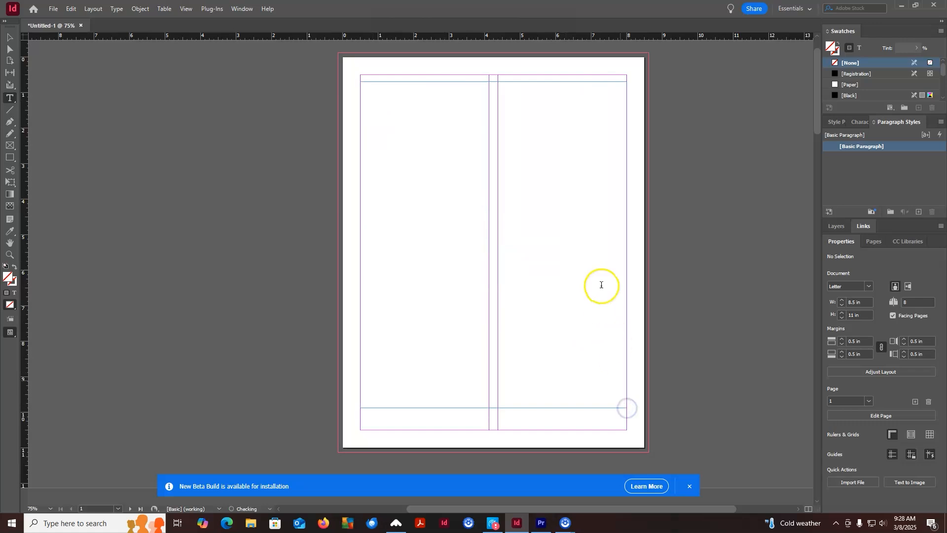
pyautogui.click(363, 84)
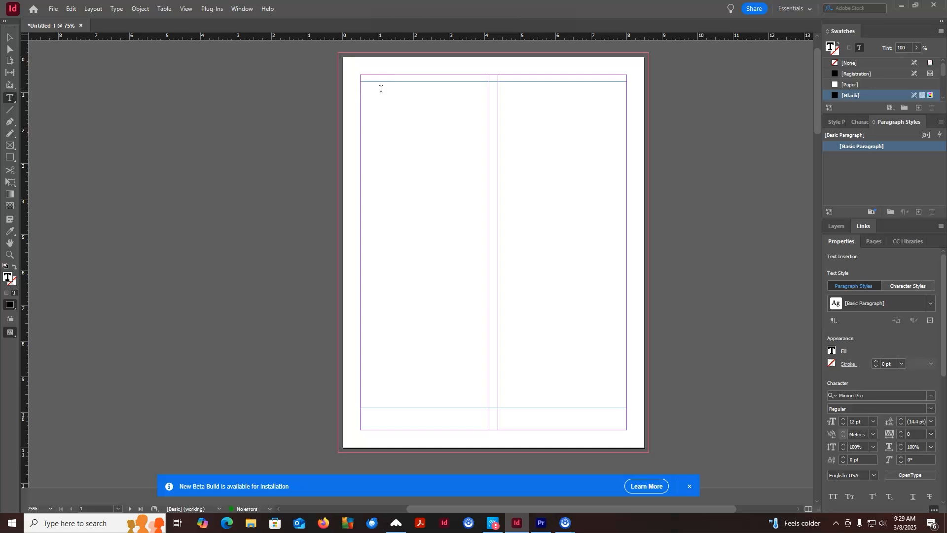
pyautogui.click(121, 14)
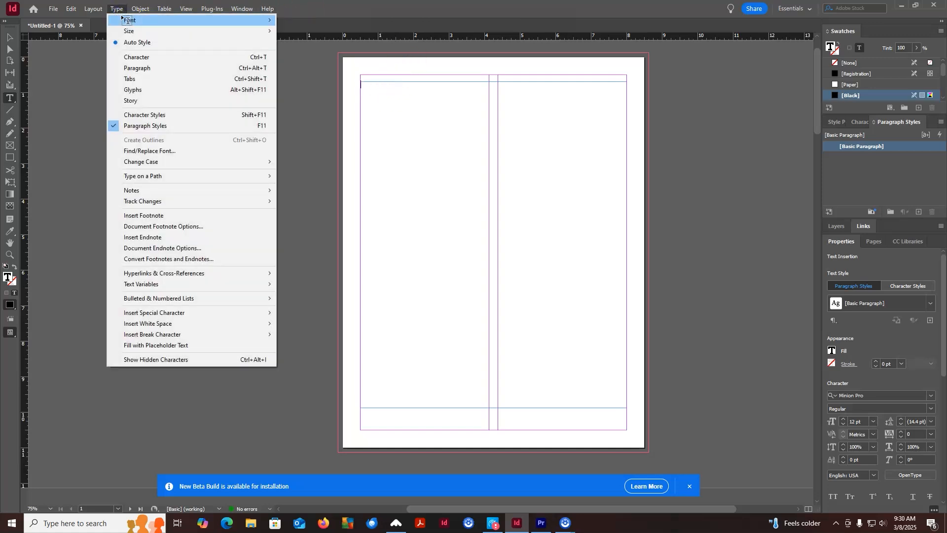
pyautogui.click(163, 348)
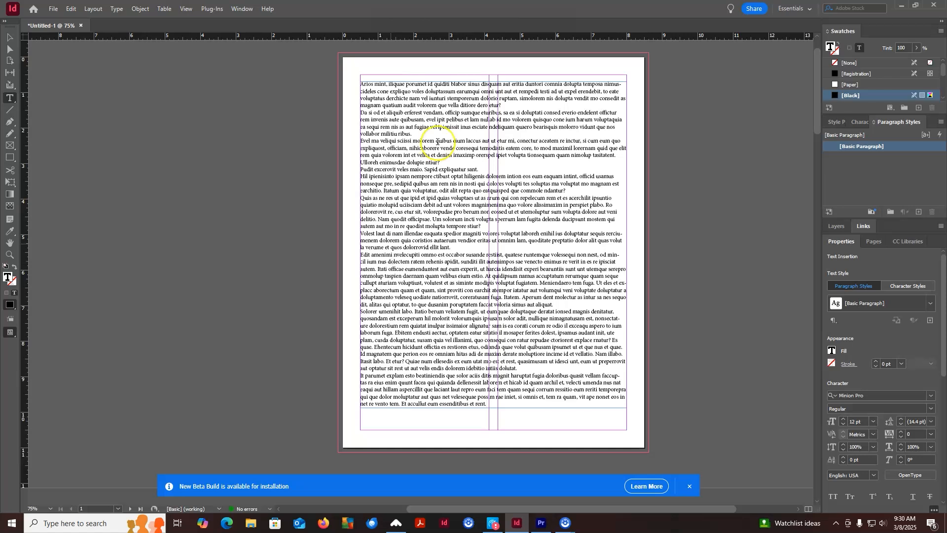
# Shrink the text frame to about 3.625 × 5.4 in within the first column and thread its overset text into a second-column frame about 3.625 × 8.18 in.
pyautogui.click(15, 36)
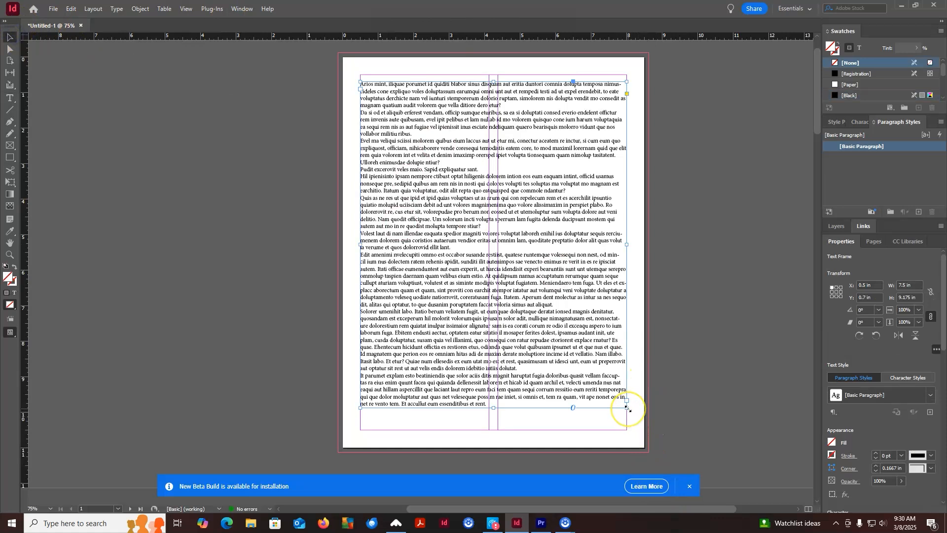
pyautogui.moveTo(627, 408); pyautogui.dragTo(489, 273)
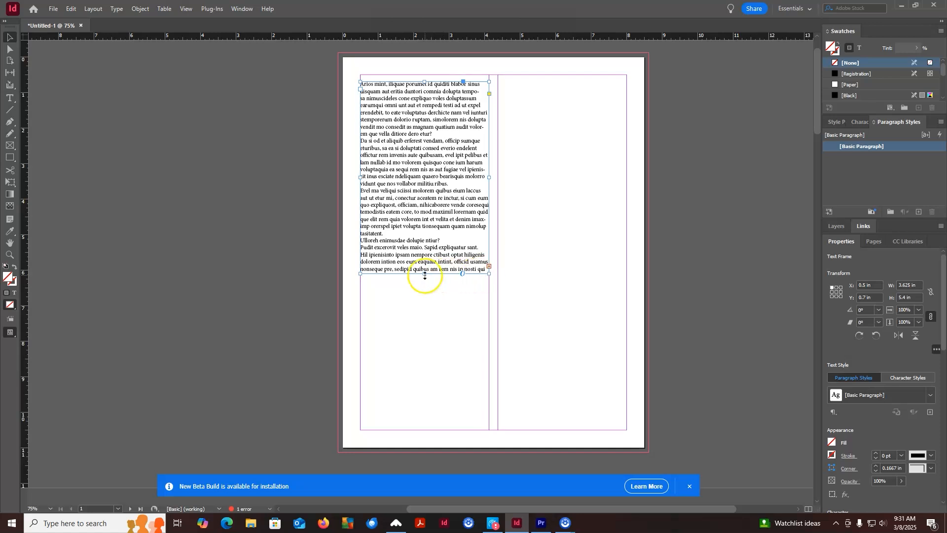
pyautogui.click(490, 267)
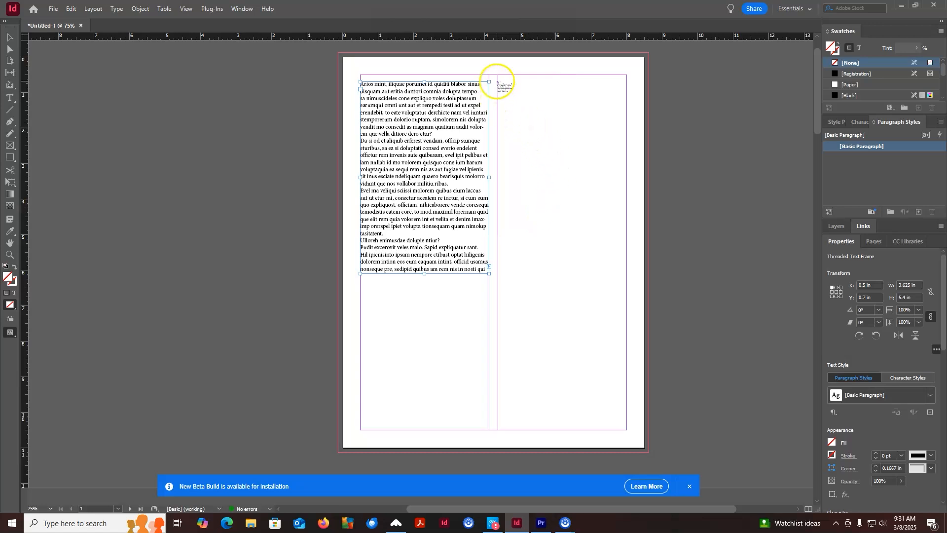
pyautogui.moveTo(499, 81); pyautogui.dragTo(628, 372)
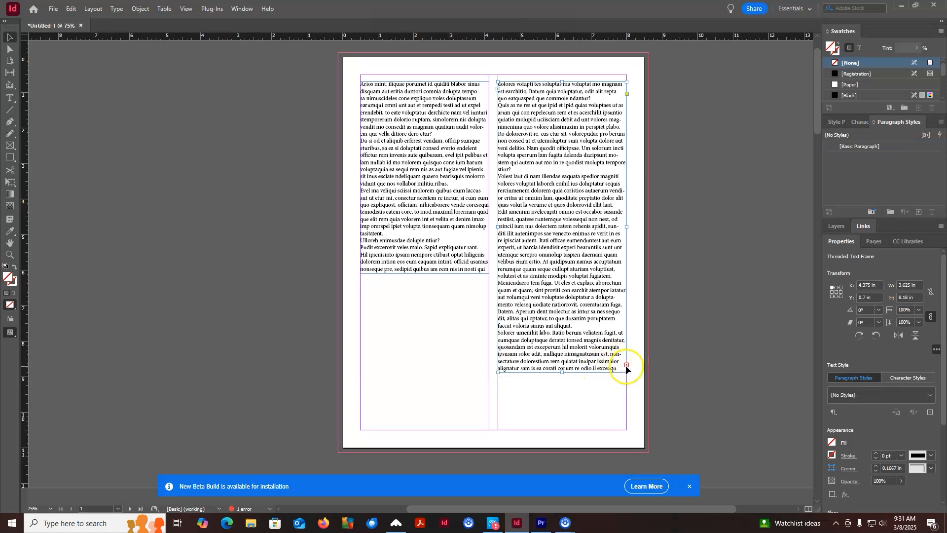
# Thread the second frame's overset text into a new frame about 3.625 × 9.15 in in the first column of page 3.
pyautogui.click(626, 365)
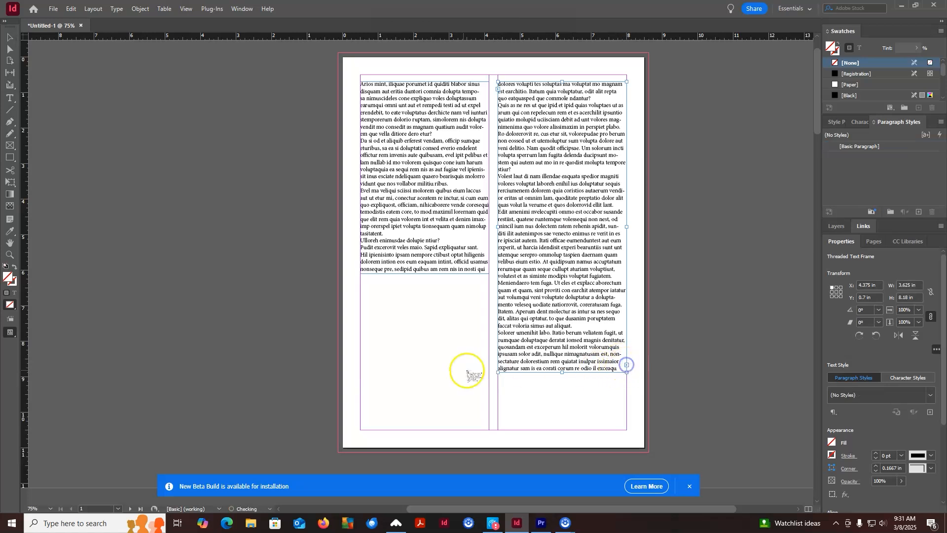
pyautogui.scroll(-3, 433, 370)
pyautogui.scroll(-5, 433, 371)
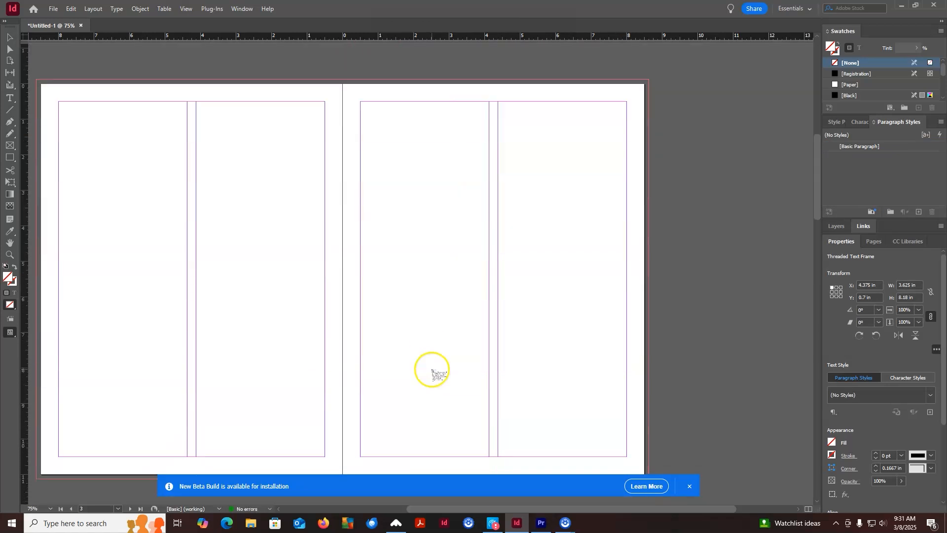
pyautogui.moveTo(361, 103); pyautogui.dragTo(490, 427)
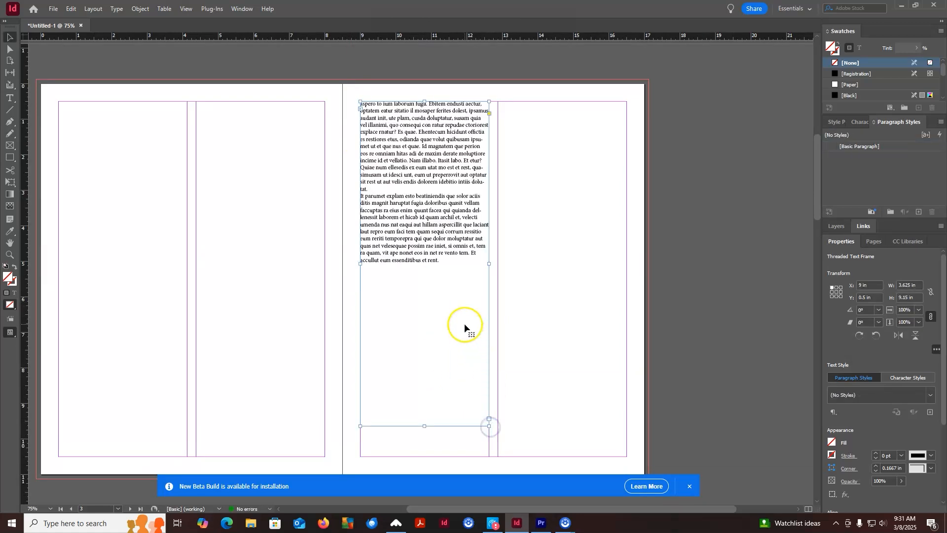
# Review how the text flows through the threaded frames on pages 1 and 3.
pyautogui.scroll(4, 464, 325)
pyautogui.scroll(5, 465, 324)
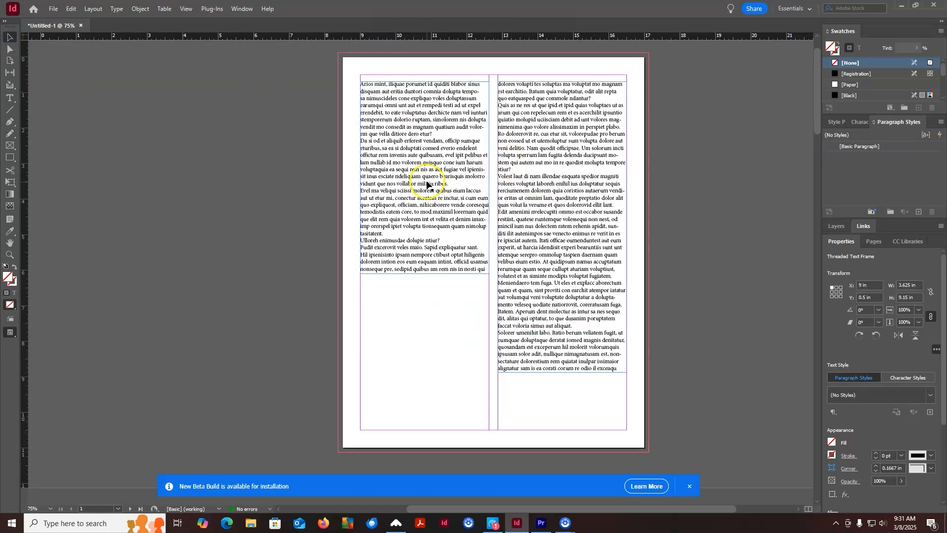
pyautogui.scroll(-2, 564, 297)
pyautogui.scroll(-2, 495, 325)
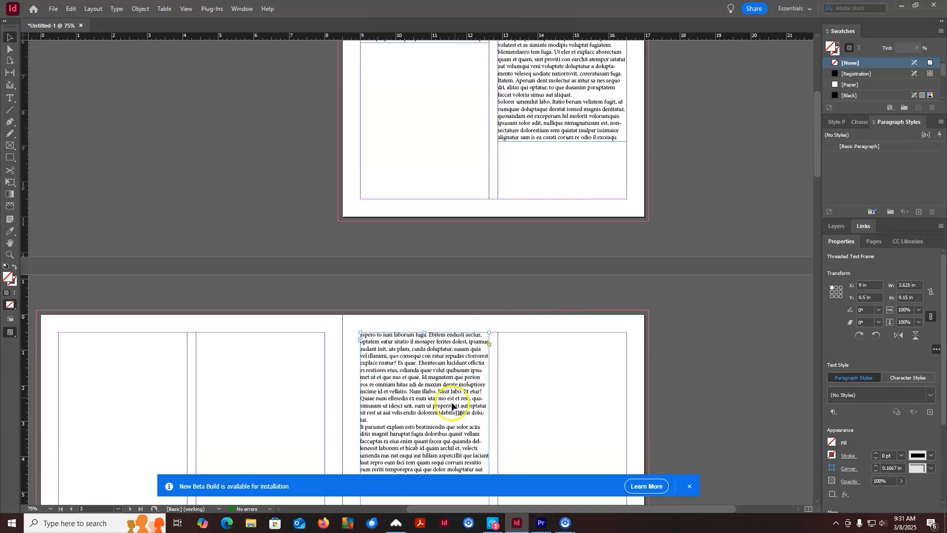
pyautogui.scroll(4, 609, 250)
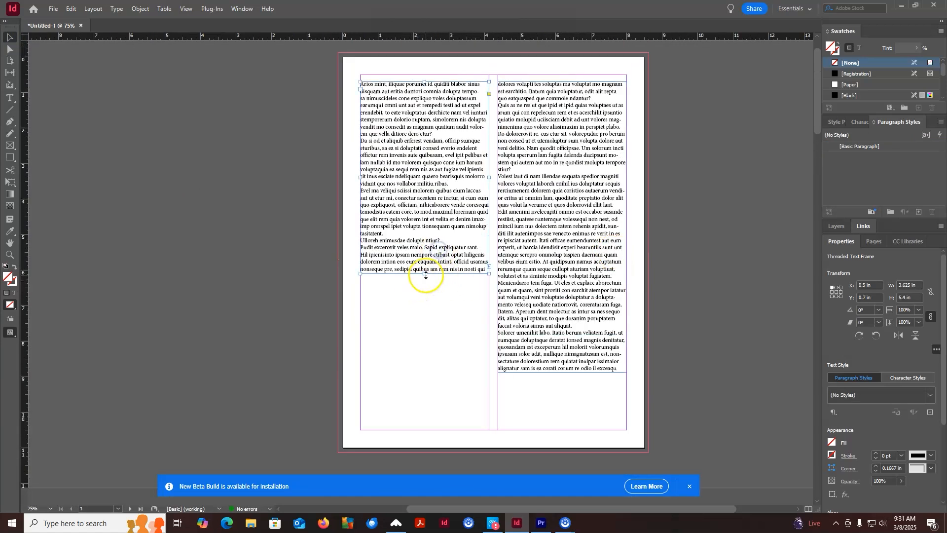
# Lengthen the page 1 text frames to about 6.96 in high in the first column and 9.38 in high in the second.
pyautogui.moveTo(423, 275); pyautogui.dragTo(427, 328)
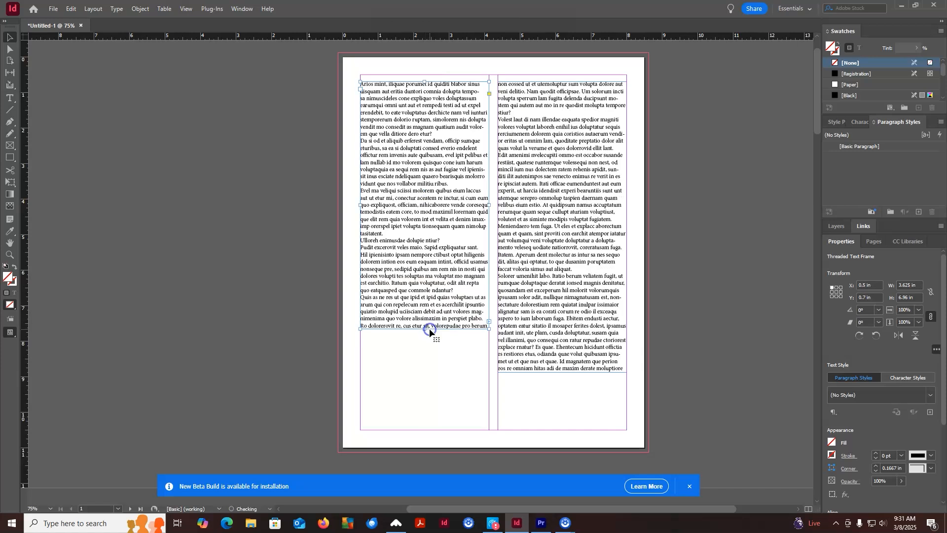
pyautogui.scroll(-4, 493, 316)
pyautogui.scroll(-2, 518, 310)
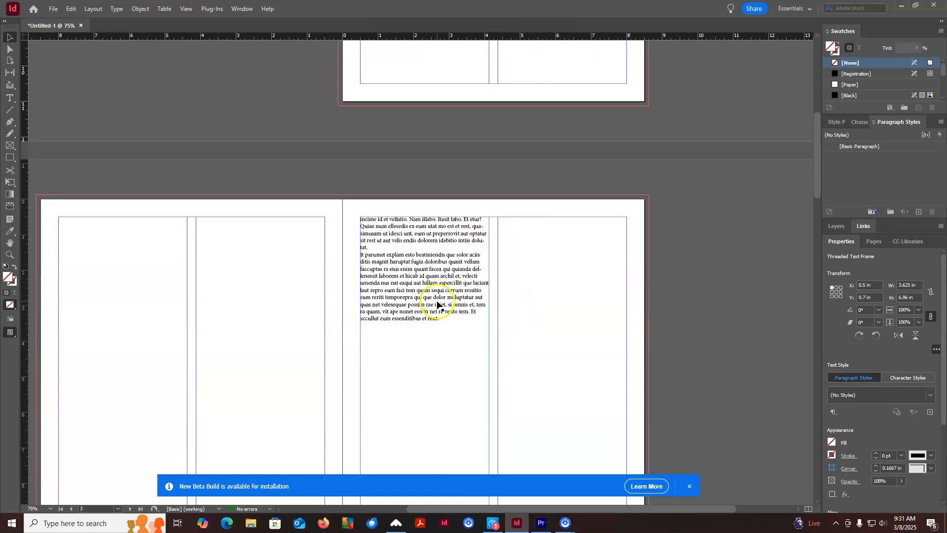
pyautogui.scroll(2, 465, 275)
pyautogui.moveTo(565, 142); pyautogui.dragTo(565, 184)
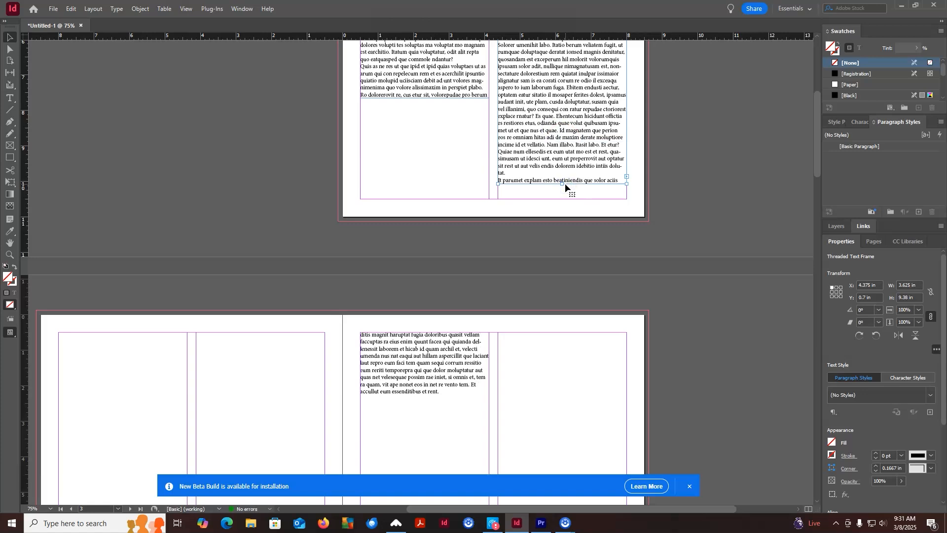
# Shorten the second-column frame on page 1 to about 6.425 in high and check the text reflow on page 3.
pyautogui.moveTo(552, 184); pyautogui.dragTo(562, 72)
pyautogui.click(563, 73)
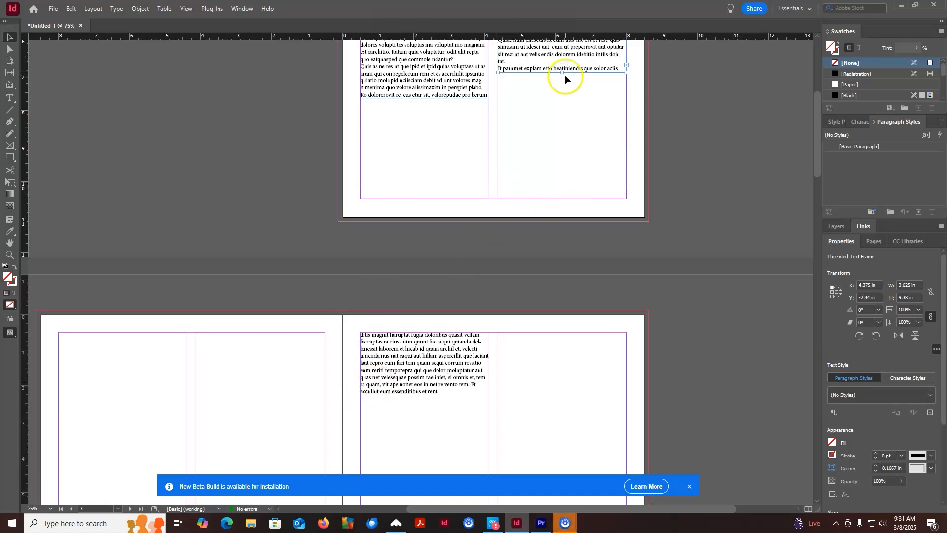
pyautogui.moveTo(564, 66)
pyautogui.mouseDown()
pyautogui.moveTo(562, 187)
pyautogui.moveTo(562, 79)
pyautogui.mouseUp()
pyautogui.scroll(-5, 421, 416)
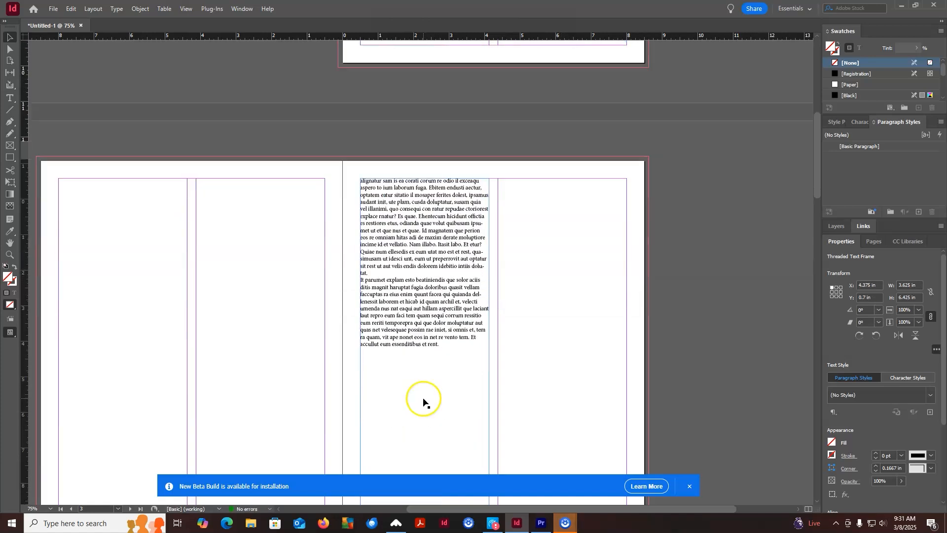
pyautogui.scroll(8, 424, 397)
pyautogui.scroll(3, 425, 397)
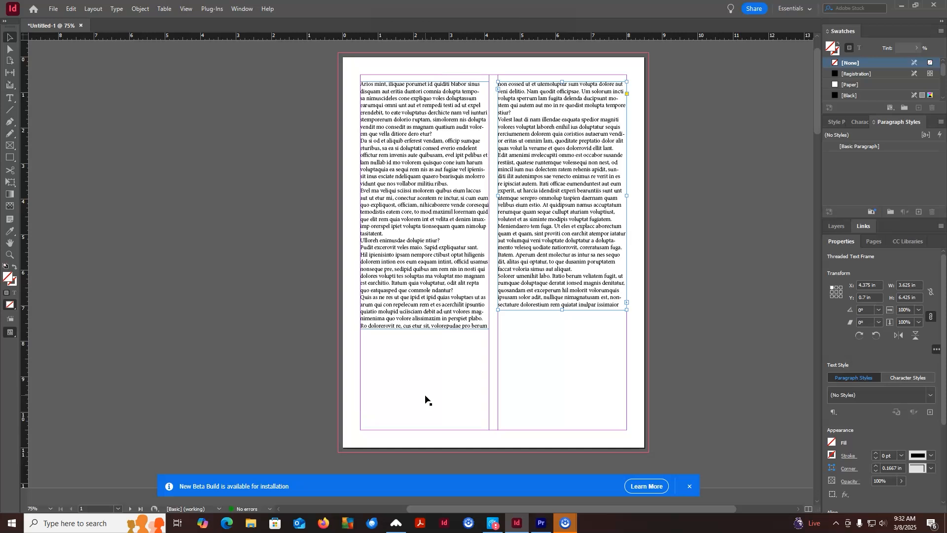
# Delete the threaded text frame in the second column of page 1.
pyautogui.click(512, 305)
pyautogui.scroll(-3, 525, 321)
pyautogui.scroll(3, 525, 321)
pyautogui.click(513, 272)
pyautogui.press('Delete')
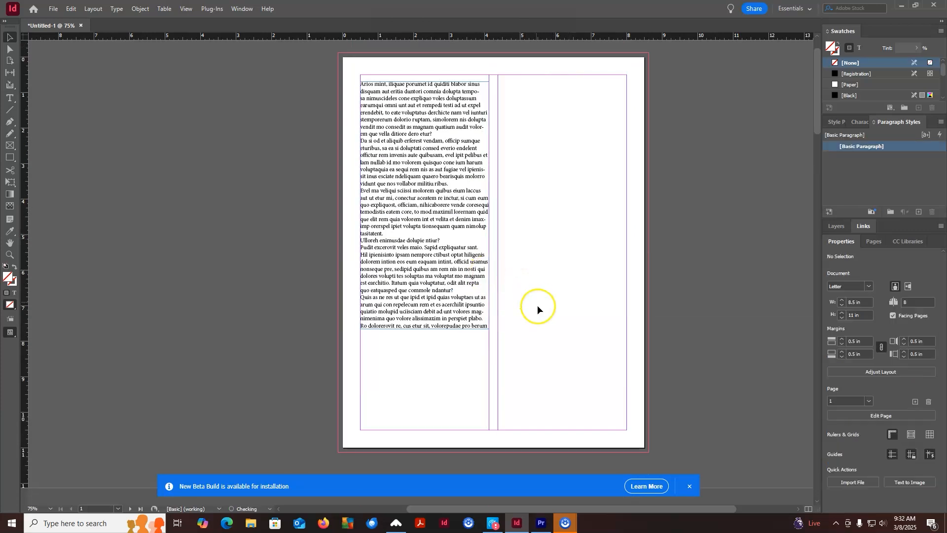
# Thread the page 3 frame's overset text into a new frame about 3.625 × 7.24 in in that page's second column.
pyautogui.scroll(-10, 538, 307)
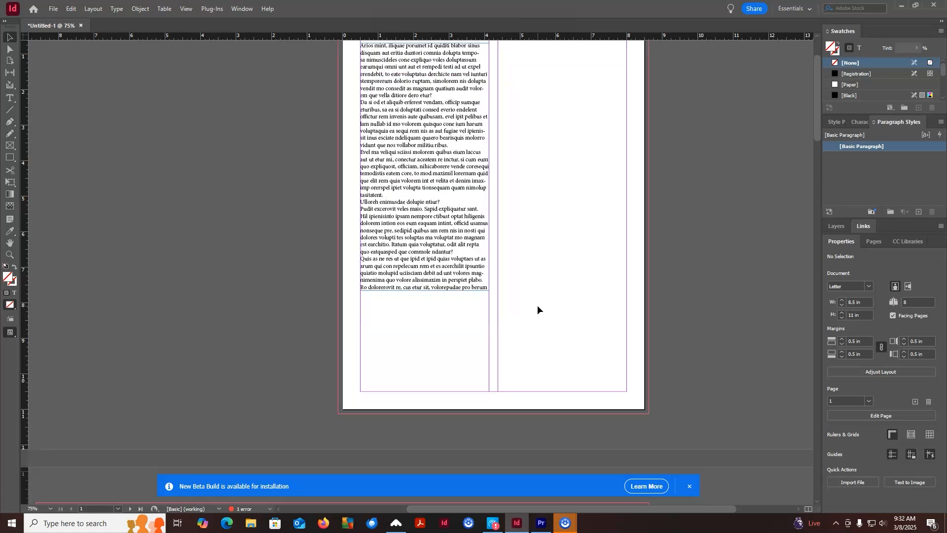
pyautogui.scroll(-1, 537, 305)
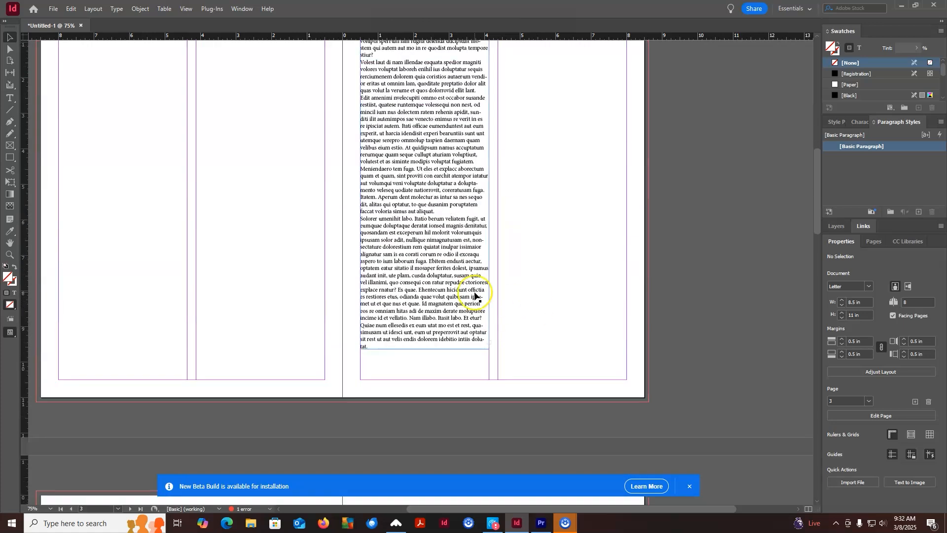
pyautogui.click(425, 271)
pyautogui.click(488, 342)
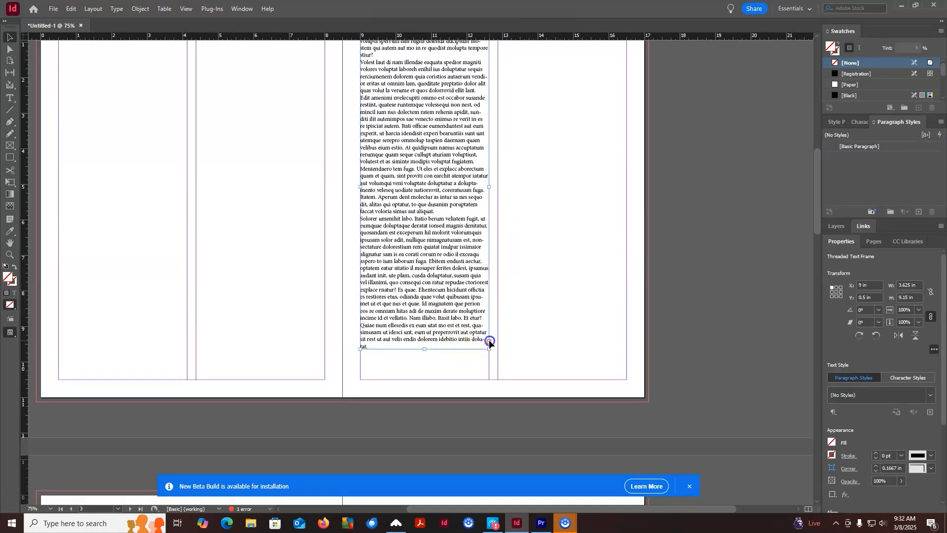
pyautogui.moveTo(508, 78); pyautogui.dragTo(630, 337)
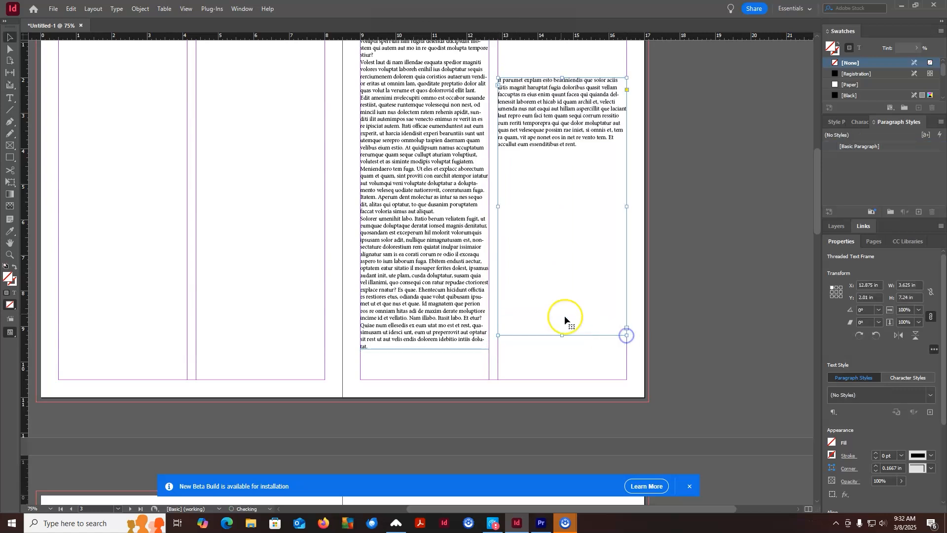
pyautogui.click(10, 37)
# Widen the text frame on page 1 across both columns to about 7.5 in.
pyautogui.scroll(8, 682, 232)
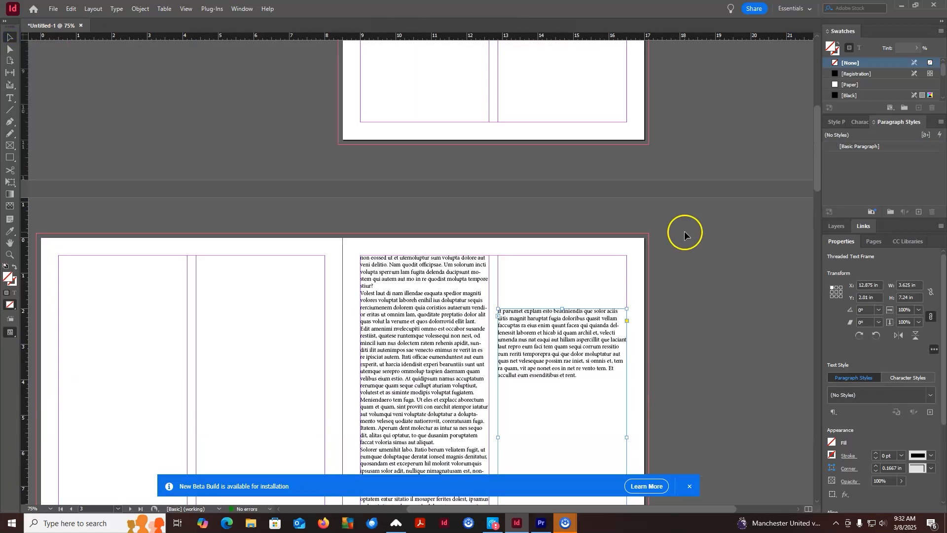
pyautogui.scroll(-6, 446, 333)
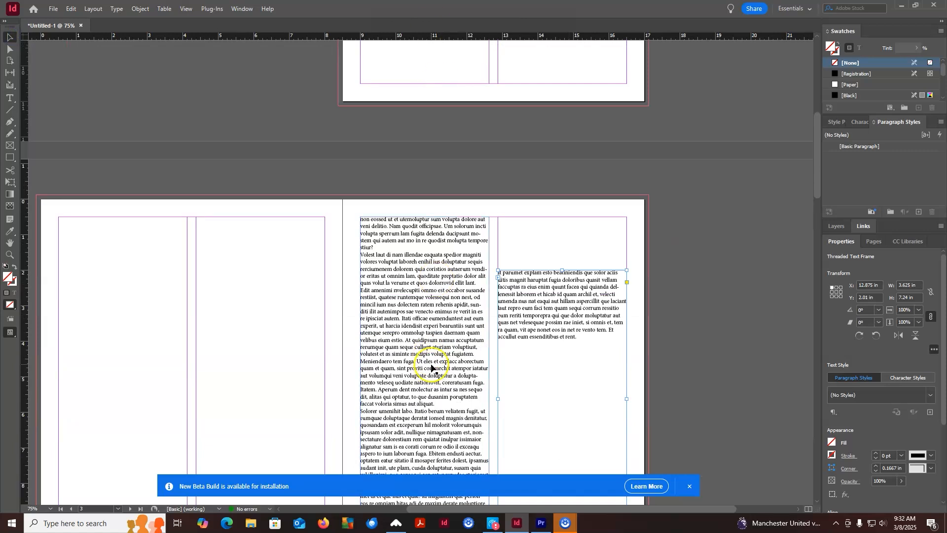
pyautogui.scroll(-4, 433, 360)
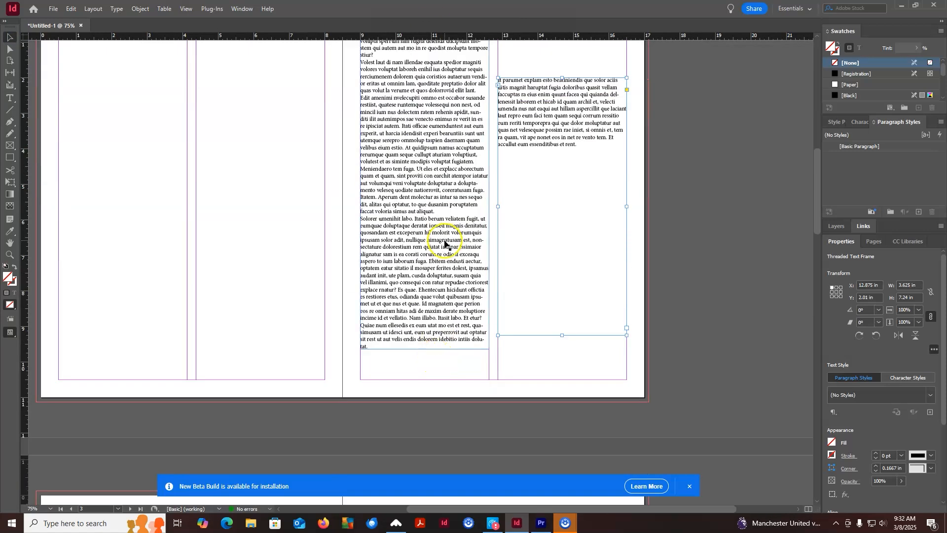
pyautogui.scroll(8, 644, 293)
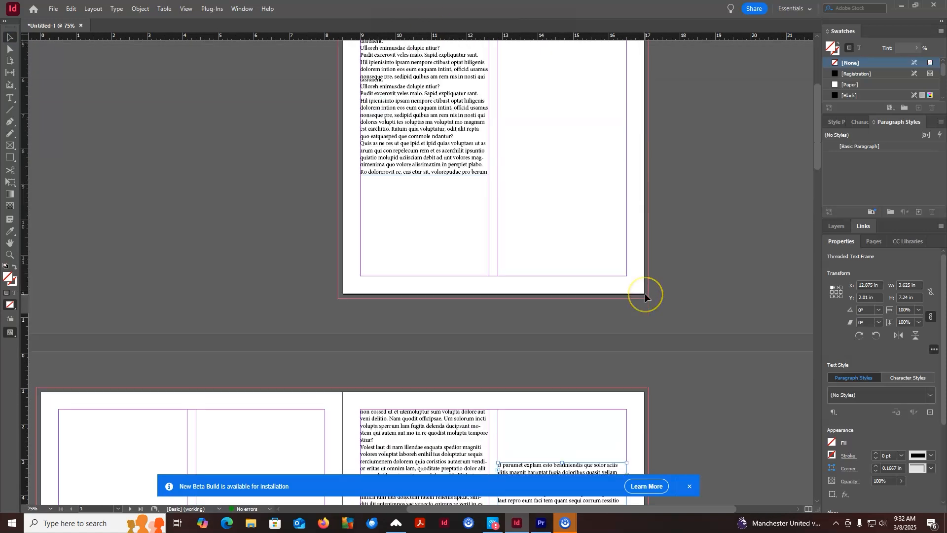
pyautogui.scroll(-9, 644, 293)
pyautogui.scroll(10, 645, 295)
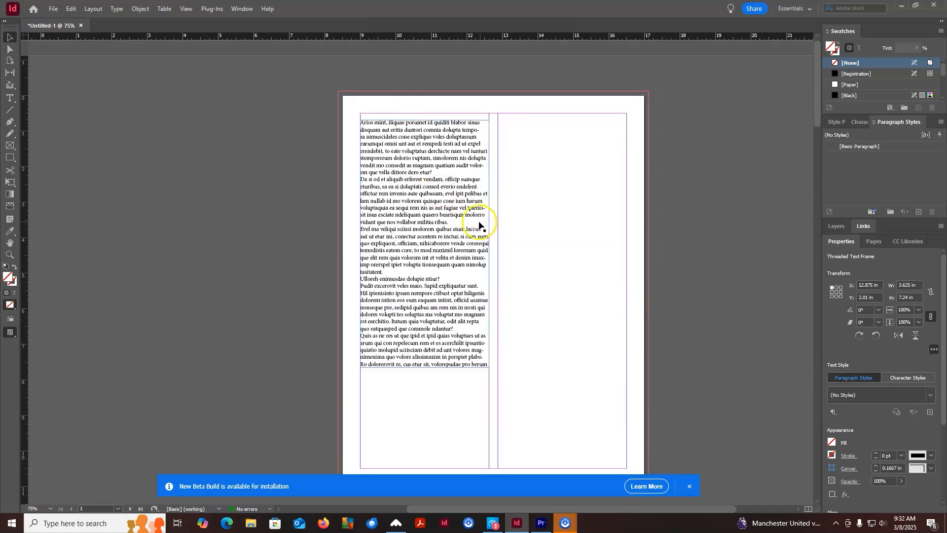
pyautogui.click(490, 243)
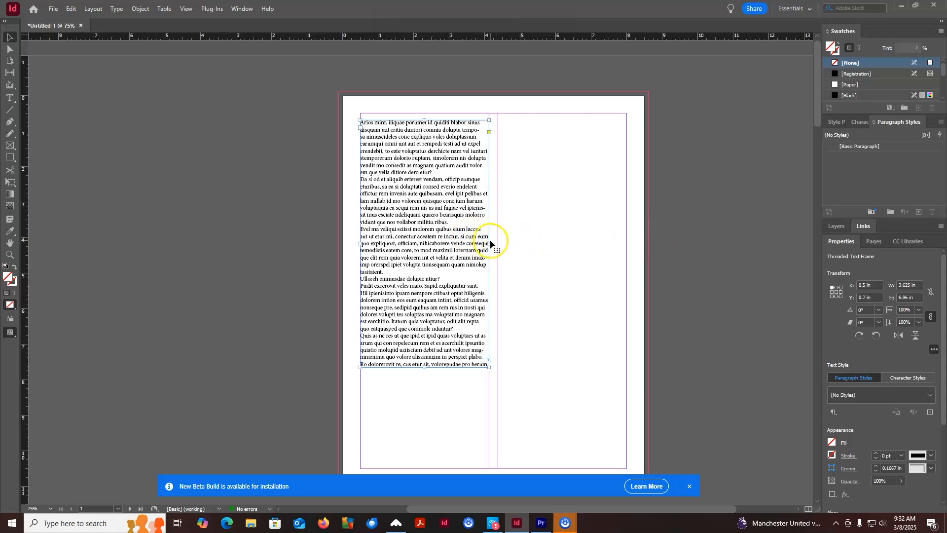
pyautogui.moveTo(490, 243); pyautogui.dragTo(628, 244)
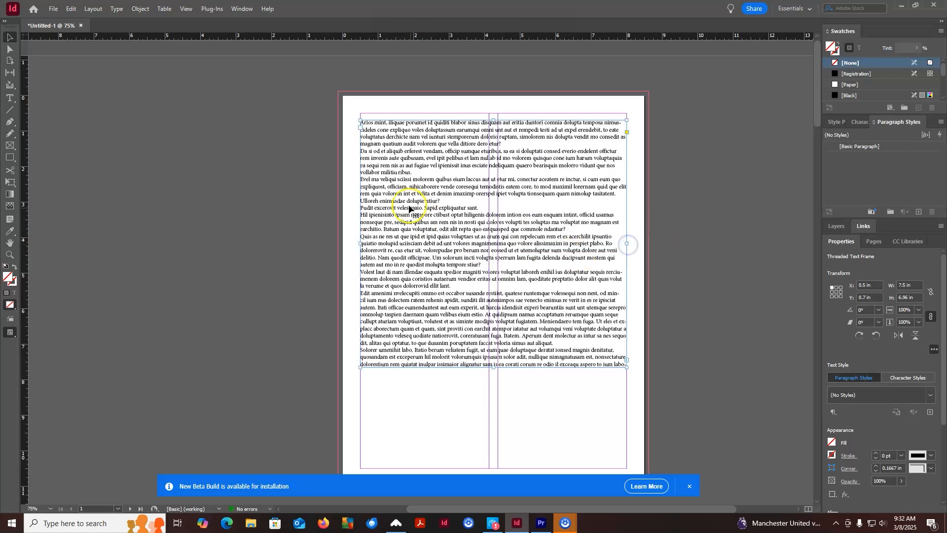
# Insert the line "Headline" followed by a blank line at the start of the page 1 text.
pyautogui.doubleClick(373, 124)
pyautogui.click(362, 122)
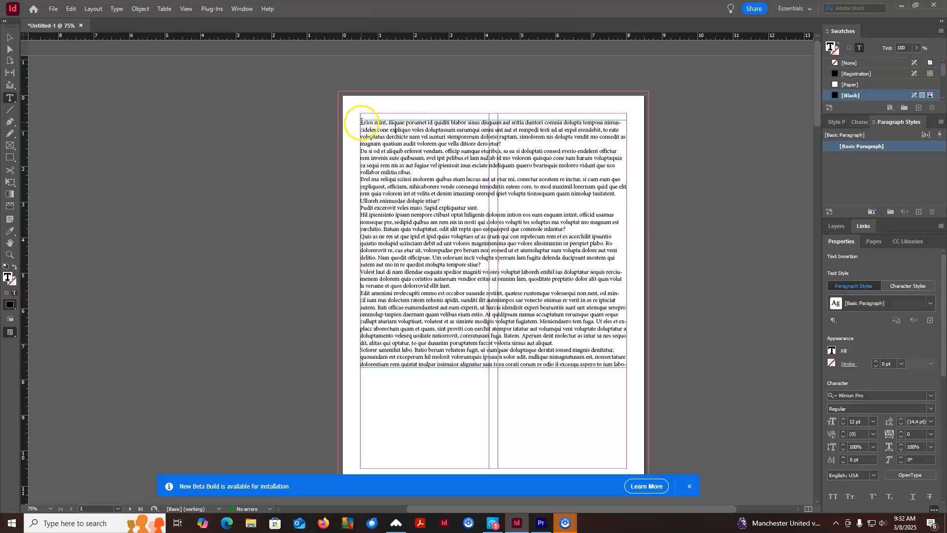
pyautogui.write('Headline')
pyautogui.press('Return')
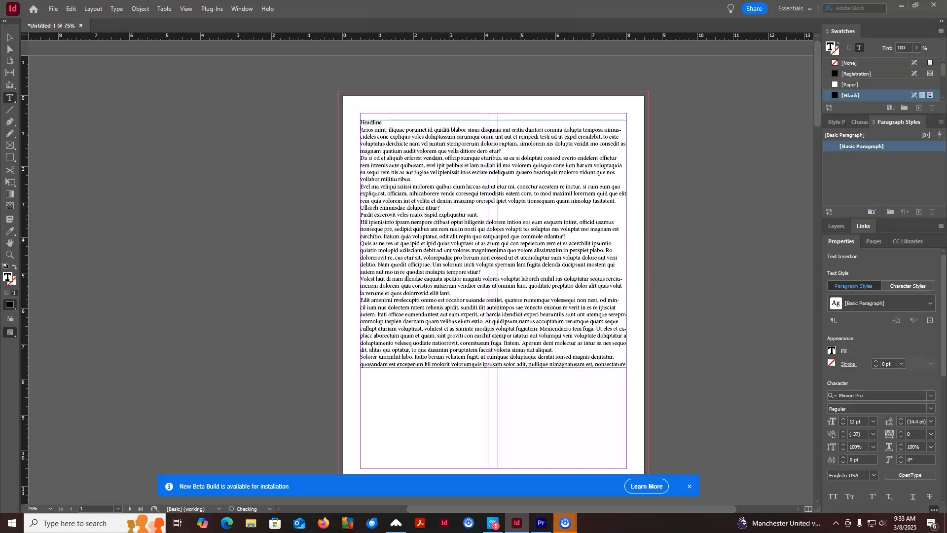
pyautogui.press('Return')
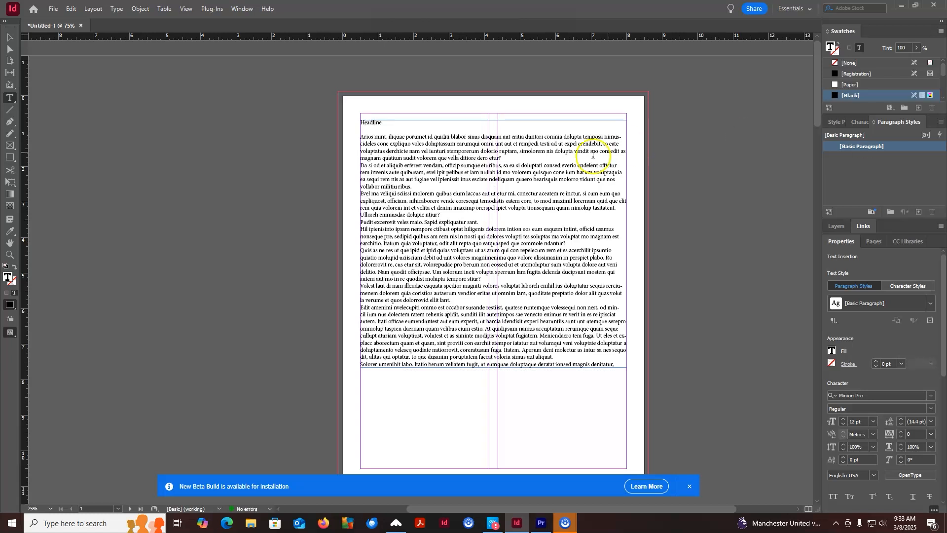
# Select the word "Headline" and collapse the Paragraph Styles list to make room for the character and paragraph settings.
pyautogui.moveTo(382, 122); pyautogui.dragTo(354, 123)
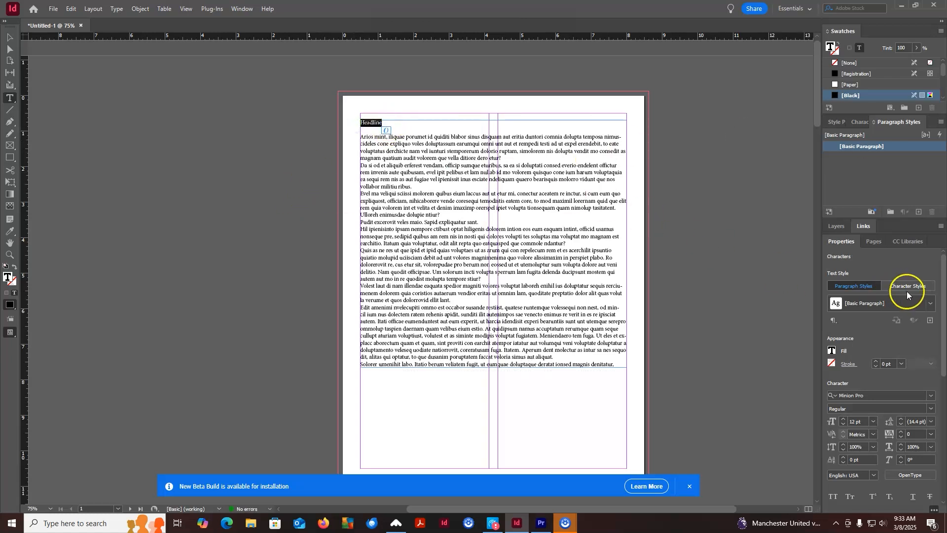
pyautogui.scroll(-5, 909, 278)
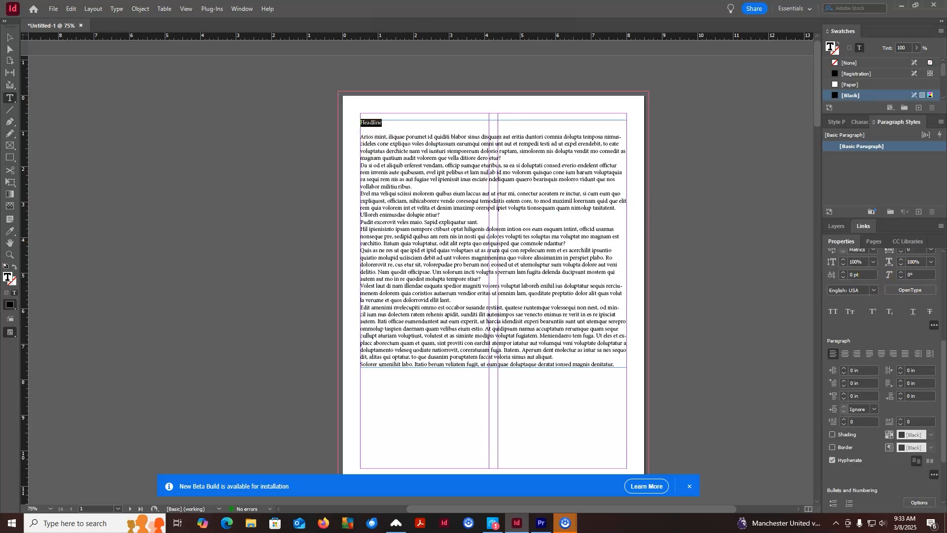
pyautogui.moveTo(943, 382); pyautogui.dragTo(943, 348)
pyautogui.doubleClick(891, 124)
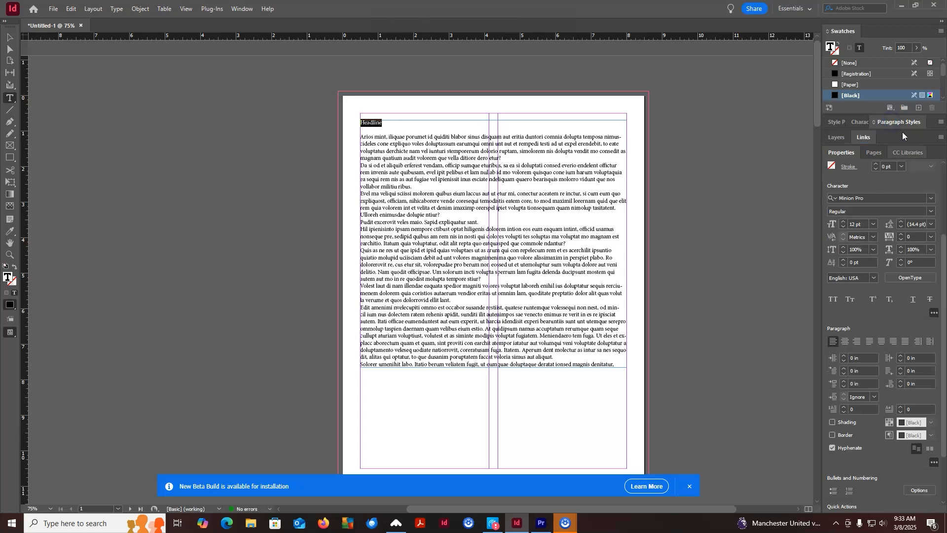
pyautogui.click(845, 172)
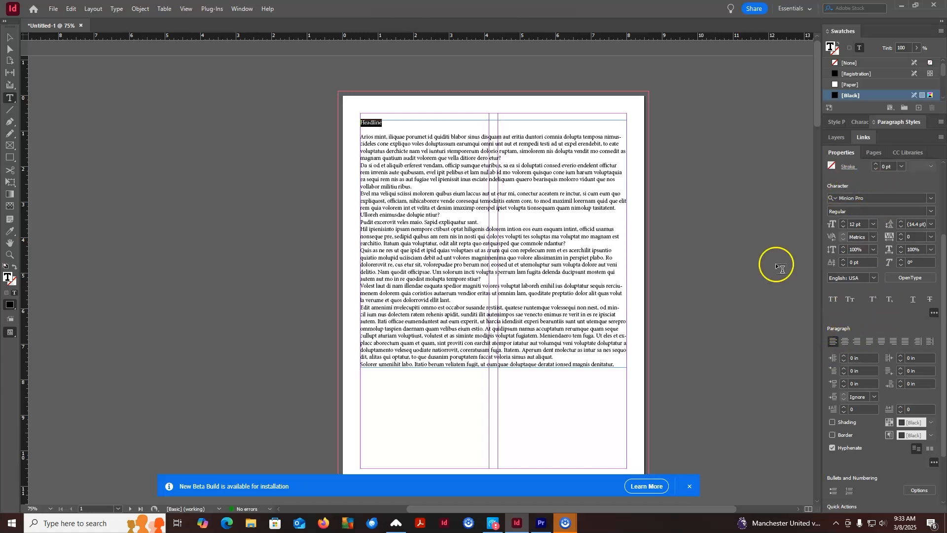
pyautogui.click(237, 9)
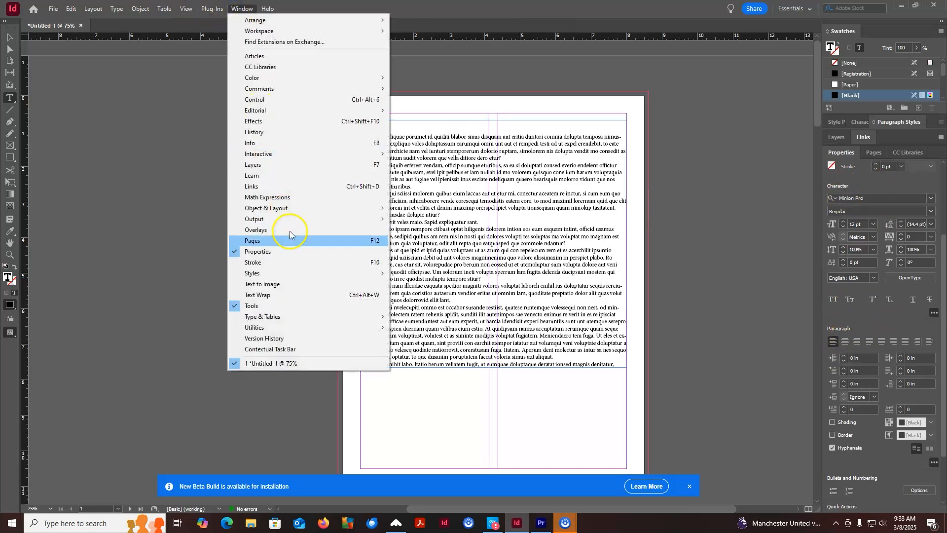
pyautogui.moveTo(293, 315)
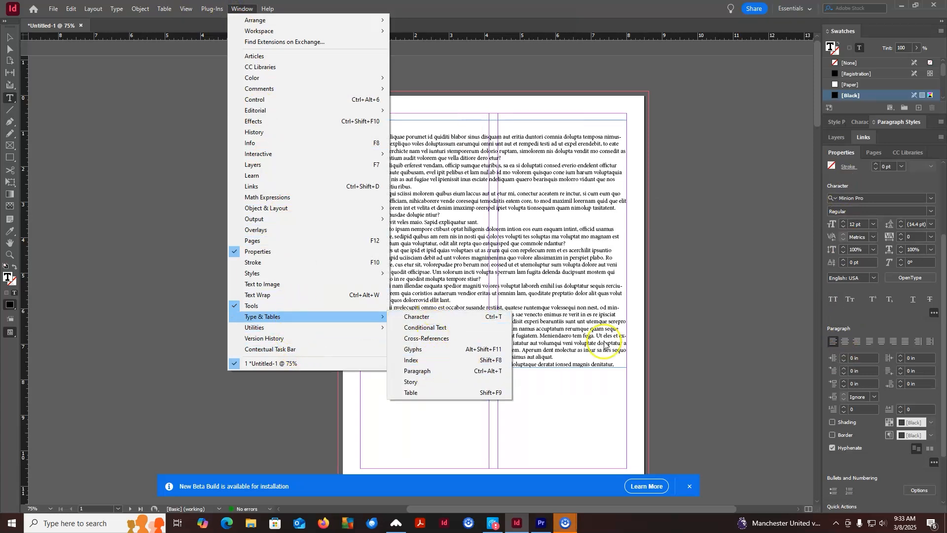
pyautogui.click(575, 232)
# Select the word "Headline" on page 1 and set its font to Avenir Next LT Pro Bold.
pyautogui.moveTo(383, 117); pyautogui.dragTo(355, 126)
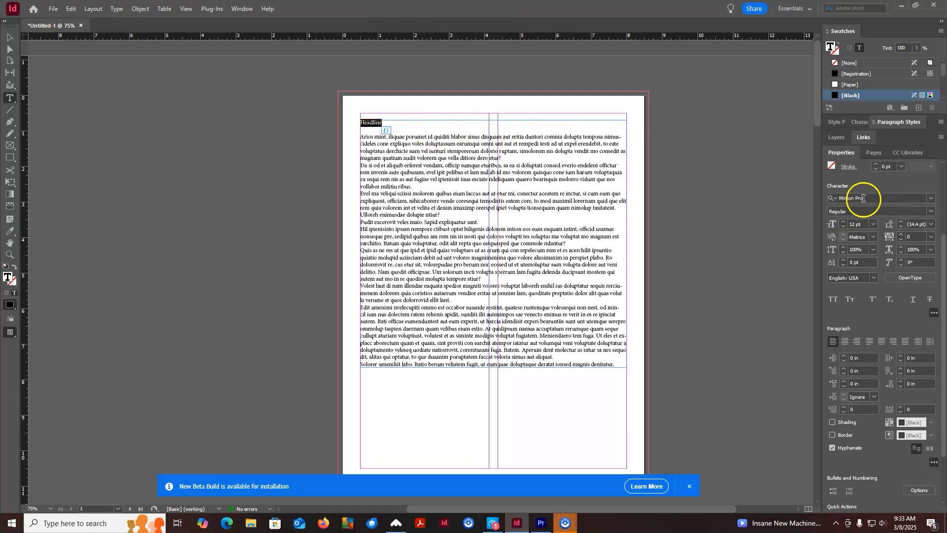
pyautogui.click(930, 198)
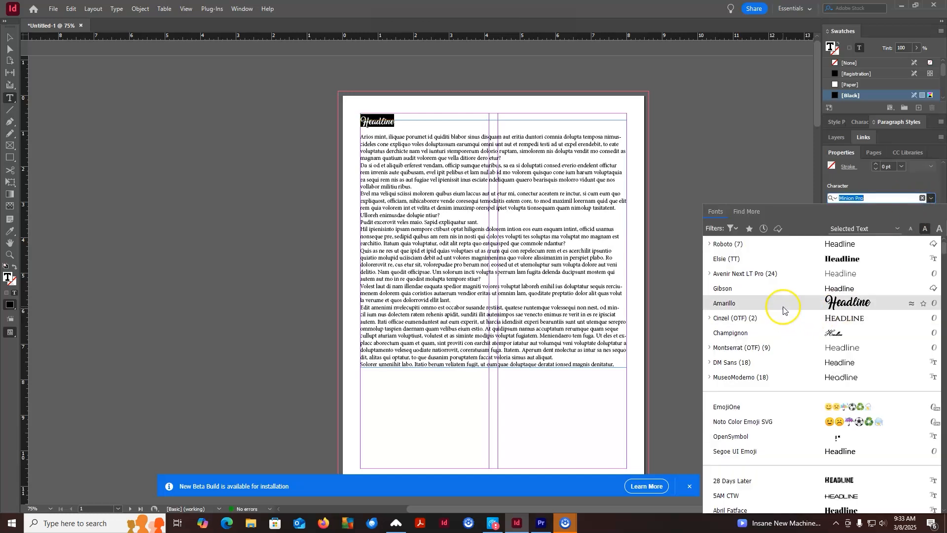
pyautogui.scroll(-3, 784, 310)
pyautogui.scroll(-3, 785, 310)
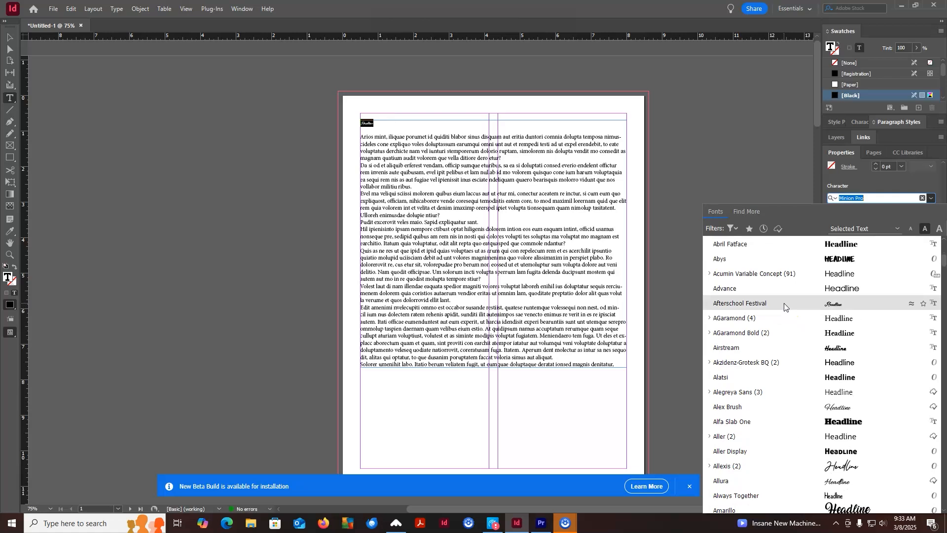
pyautogui.scroll(-1, 784, 308)
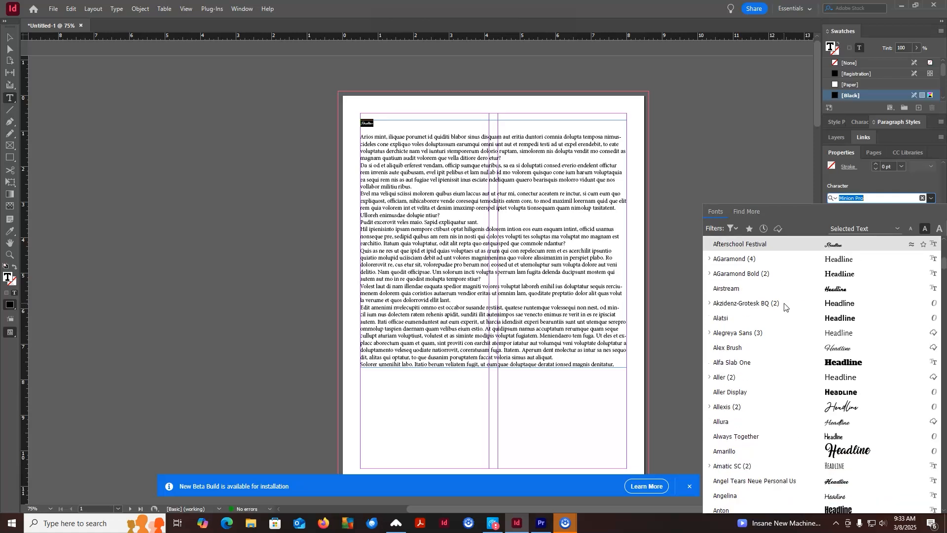
pyautogui.click(710, 274)
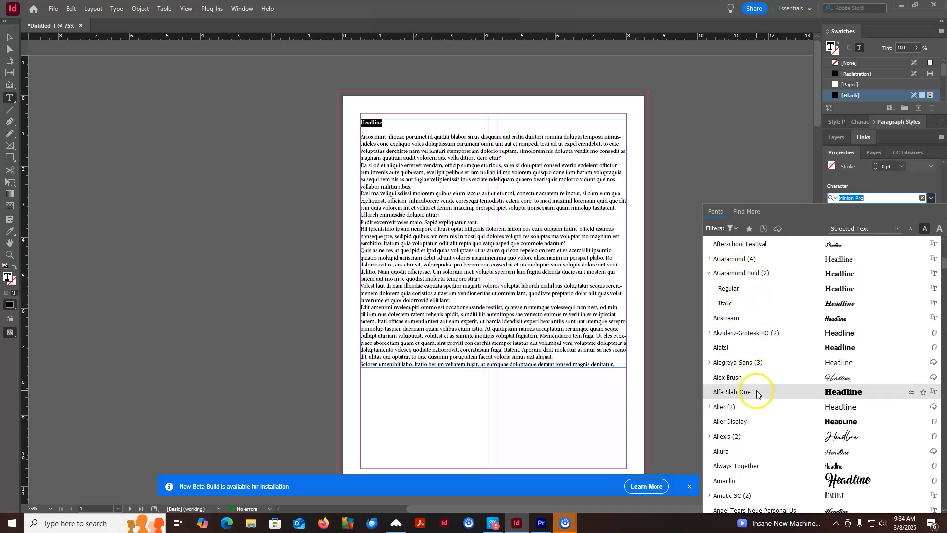
pyautogui.scroll(-4, 758, 388)
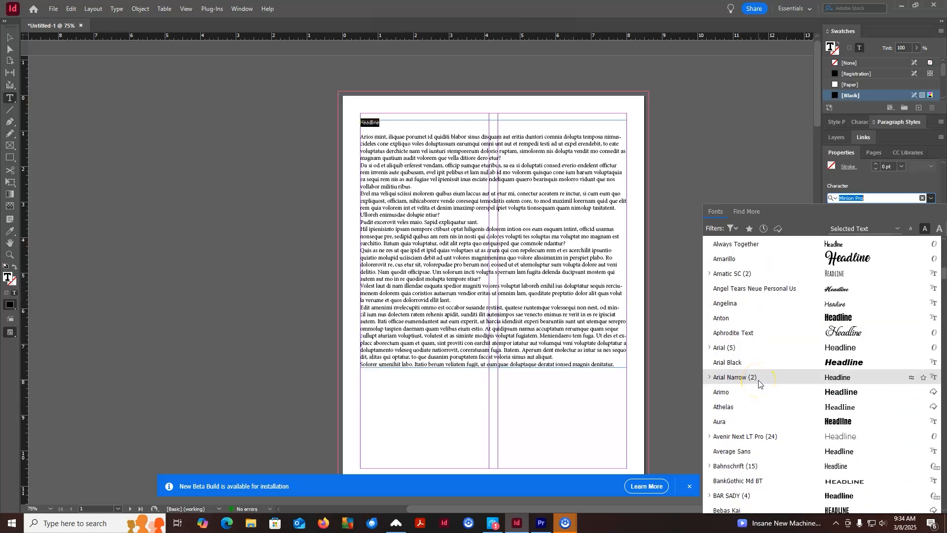
pyautogui.scroll(3, 759, 383)
pyautogui.scroll(-5, 759, 383)
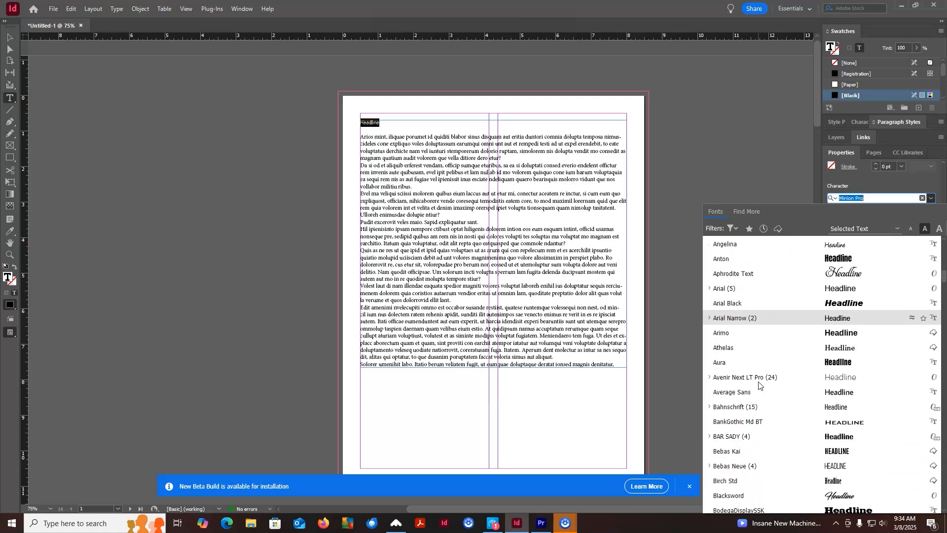
pyautogui.scroll(-1, 759, 383)
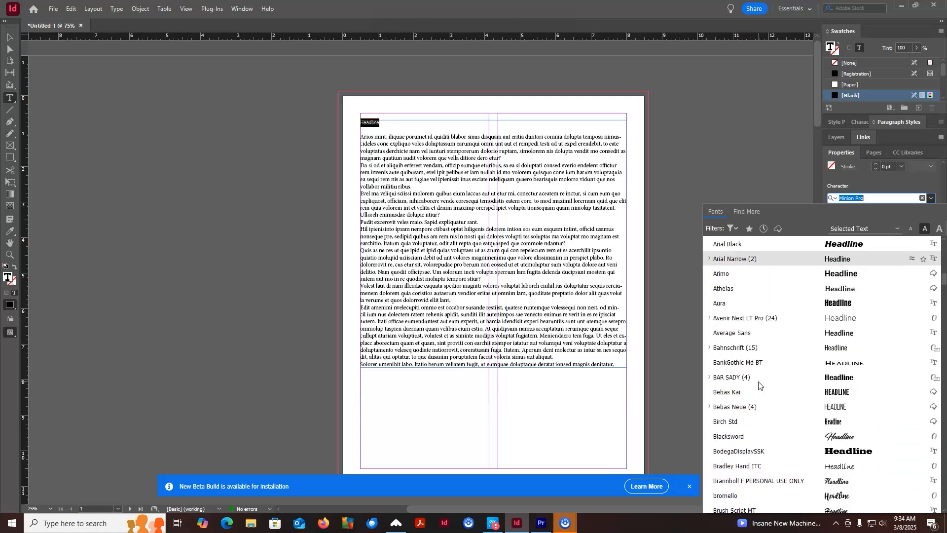
pyautogui.click(708, 318)
pyautogui.scroll(-1, 777, 351)
pyautogui.scroll(-1, 776, 351)
pyautogui.click(729, 394)
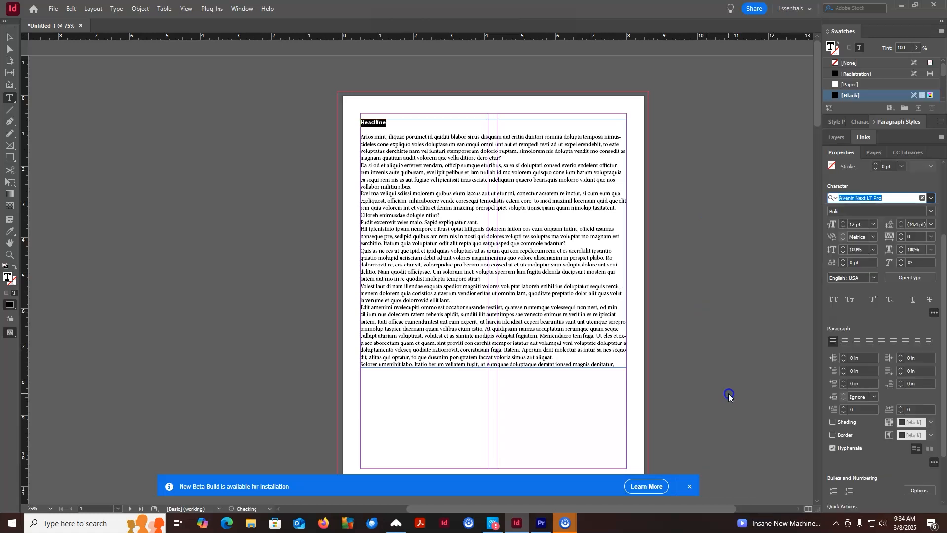
pyautogui.click(836, 186)
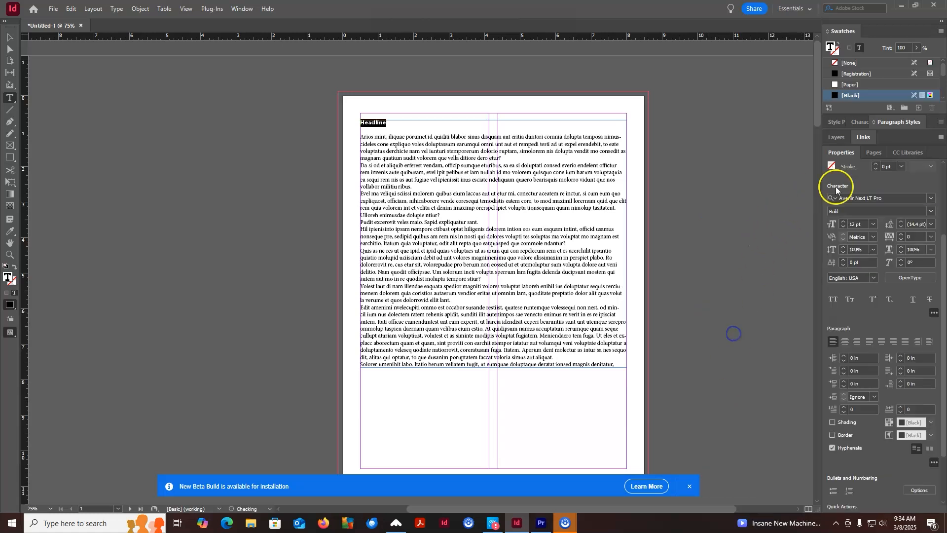
# Examine the Cinzel (OTF) font styles and the styles available for Avenir Next LT Pro on the headline.
pyautogui.click(931, 199)
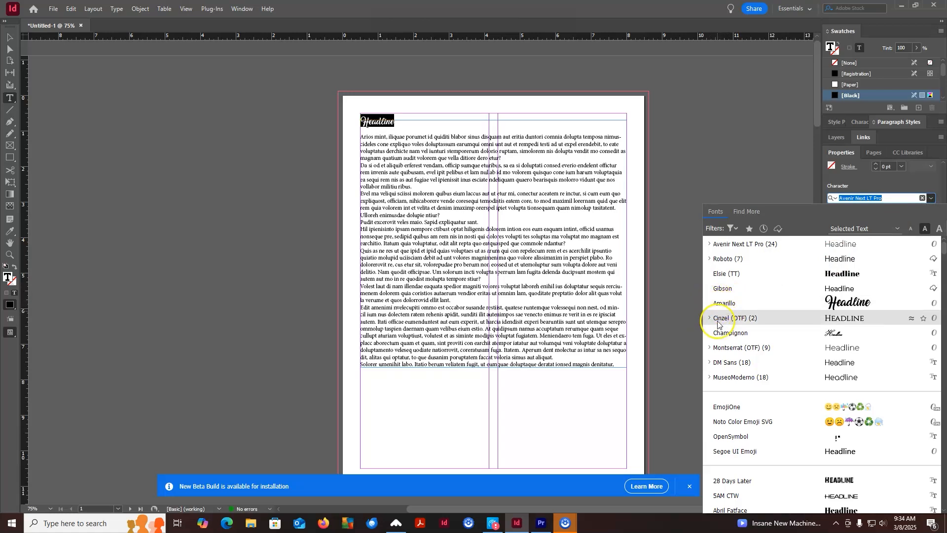
pyautogui.click(710, 319)
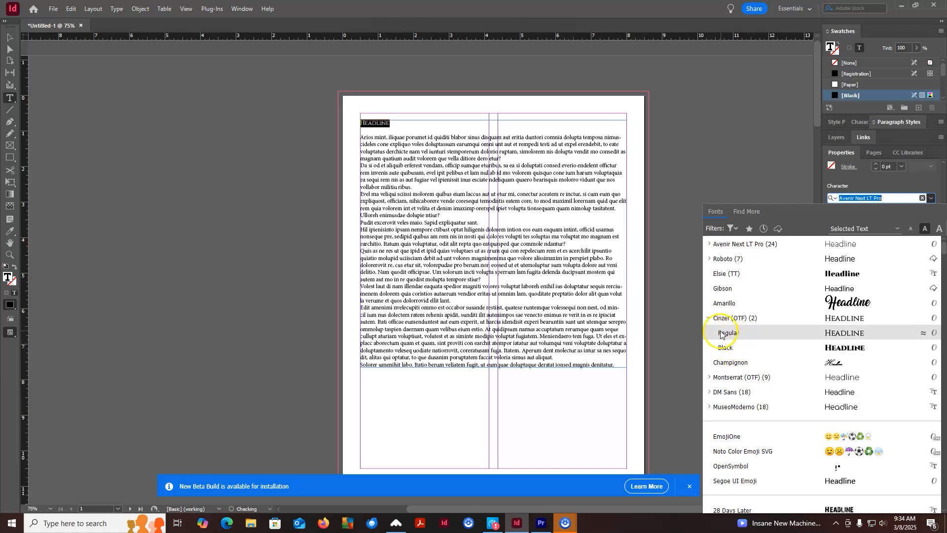
pyautogui.click(709, 319)
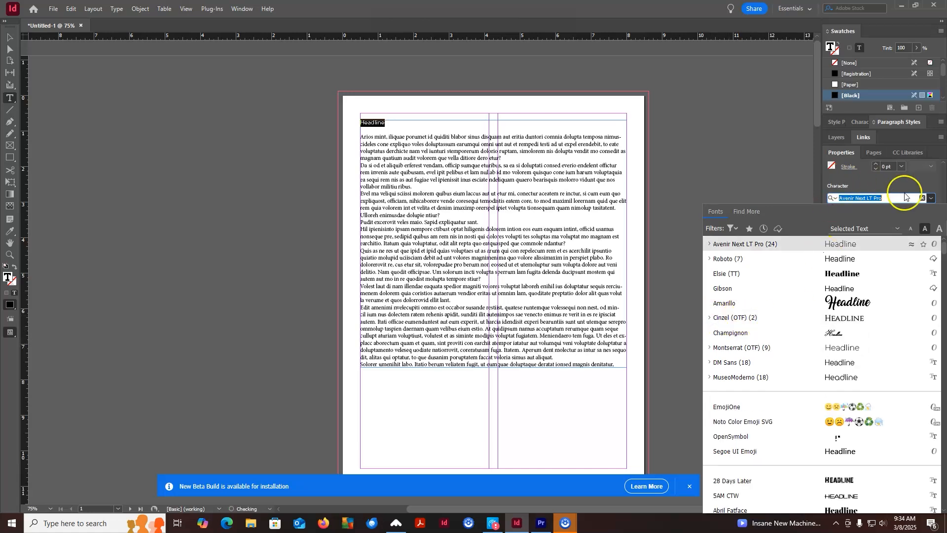
pyautogui.click(926, 186)
pyautogui.click(931, 211)
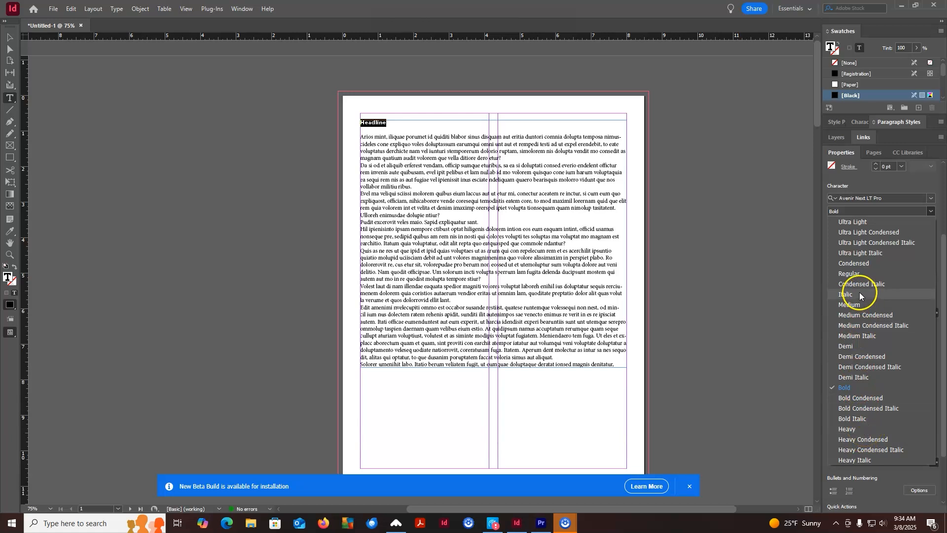
pyautogui.click(933, 212)
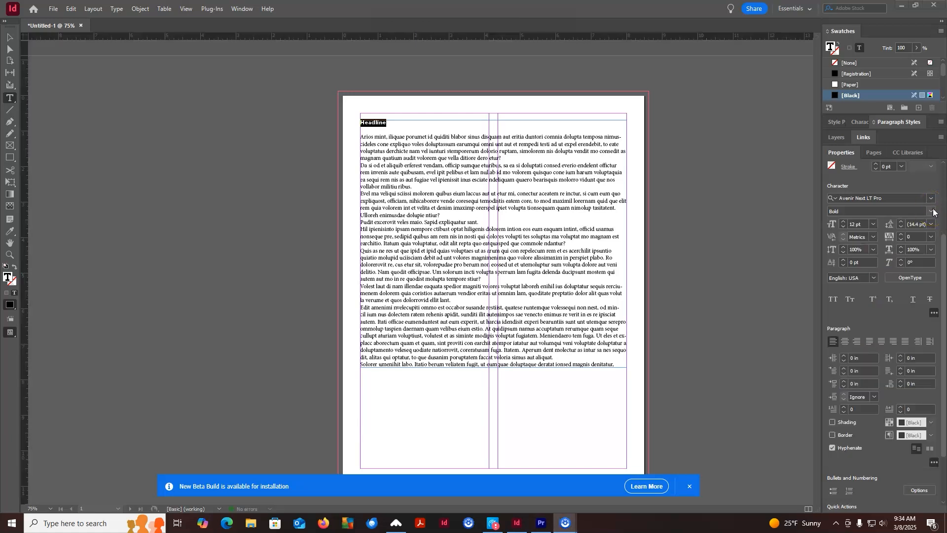
# Set the font size of the word "Headline" to 37 pt.
pyautogui.click(906, 214)
pyautogui.click(843, 223)
pyautogui.click(843, 222)
pyautogui.click(843, 223)
pyautogui.click(843, 223)
pyautogui.click(843, 223)
pyautogui.click(842, 223)
pyautogui.click(843, 224)
pyautogui.click(844, 222)
pyautogui.click(843, 223)
pyautogui.click(844, 223)
pyautogui.click(843, 223)
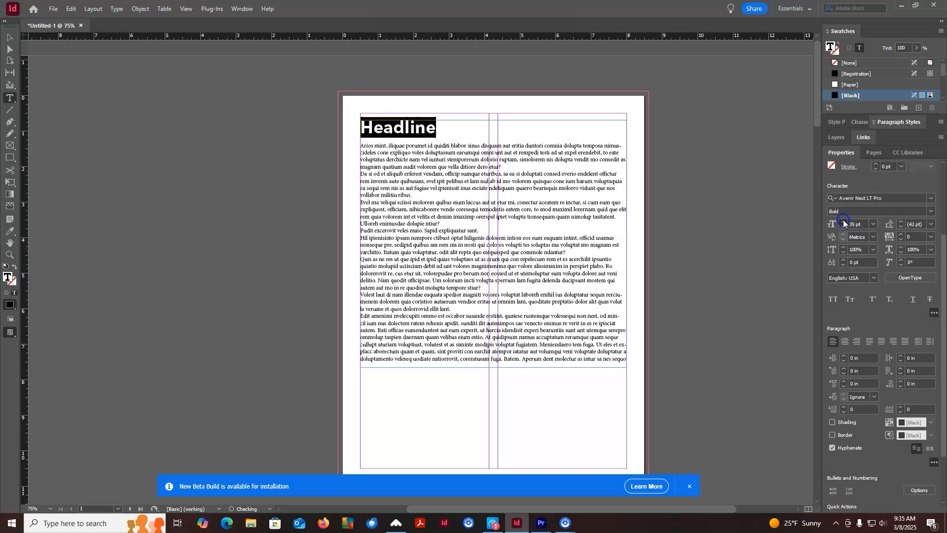
pyautogui.click(487, 175)
# Add a new line reading "Subhead" directly below the headline.
pyautogui.click(439, 127)
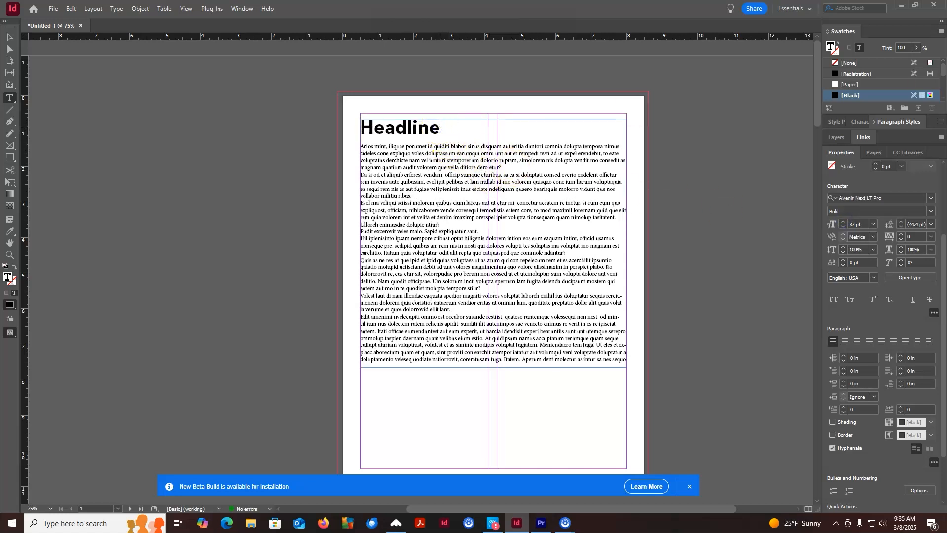
pyautogui.press('Return')
pyautogui.write('Subhead')
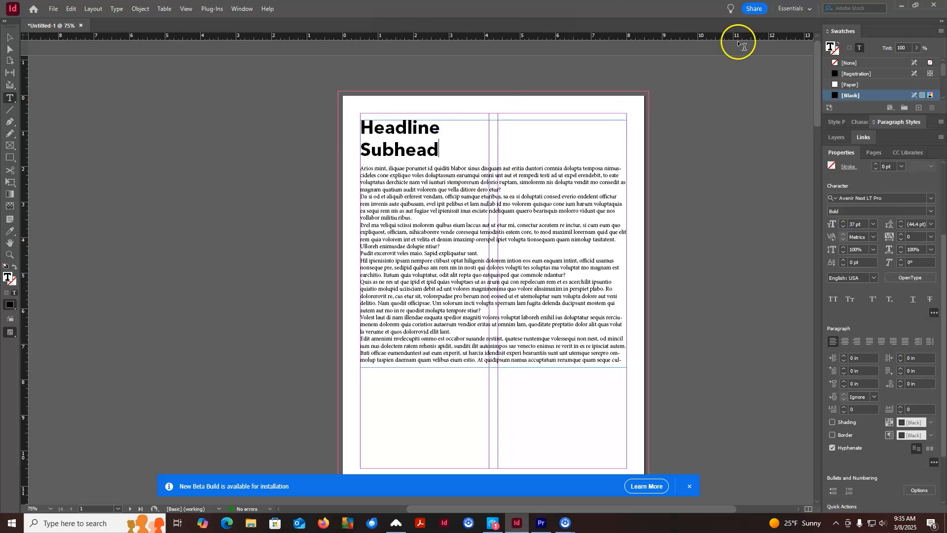
# Set the font size of the word "Subhead" to 25 pt.
pyautogui.moveTo(441, 149); pyautogui.dragTo(327, 148)
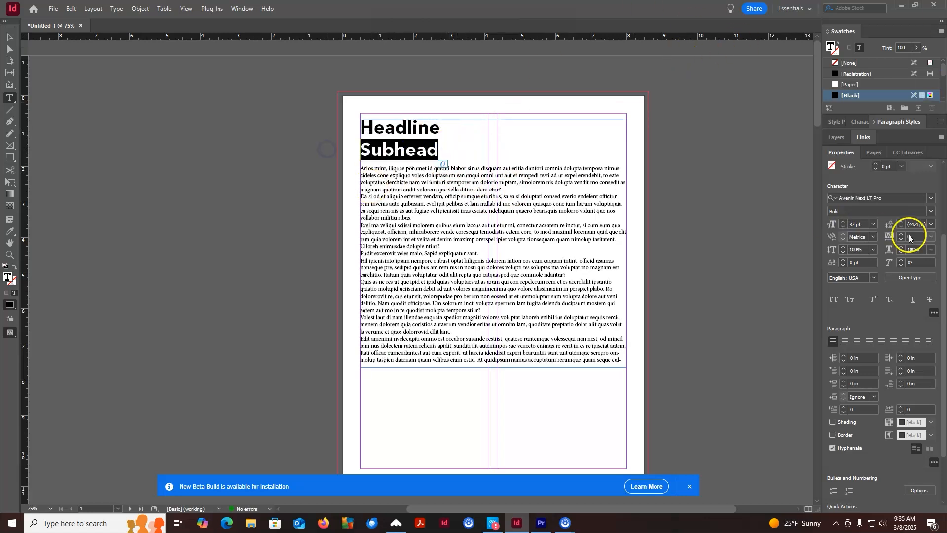
pyautogui.click(843, 224)
pyautogui.click(844, 223)
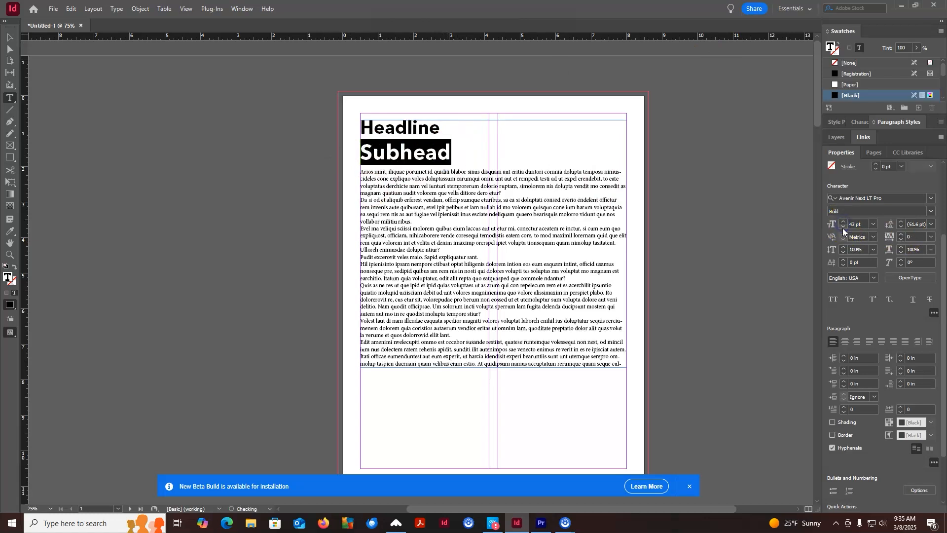
pyautogui.click(842, 227)
pyautogui.click(843, 227)
pyautogui.click(843, 227)
pyautogui.click(842, 227)
pyautogui.click(842, 227)
pyautogui.click(842, 227)
pyautogui.click(842, 227)
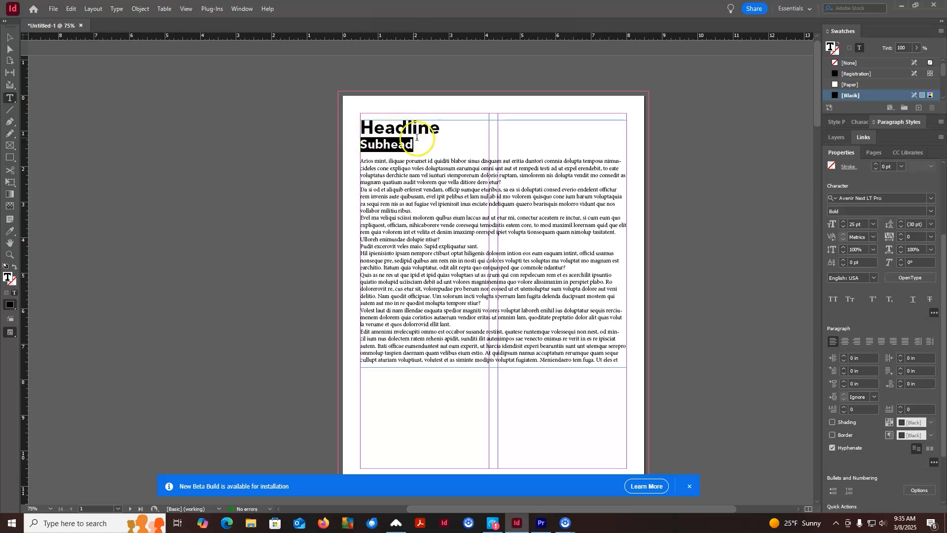
# Tighten the leading of the "Subhead" line to 24 pt.
pyautogui.click(901, 228)
pyautogui.click(901, 228)
pyautogui.click(901, 228)
pyautogui.click(901, 228)
pyautogui.click(900, 228)
pyautogui.click(901, 228)
# Set the leading of all the body text below the subhead on page 1 to 20 pt.
pyautogui.moveTo(406, 166); pyautogui.dragTo(696, 378)
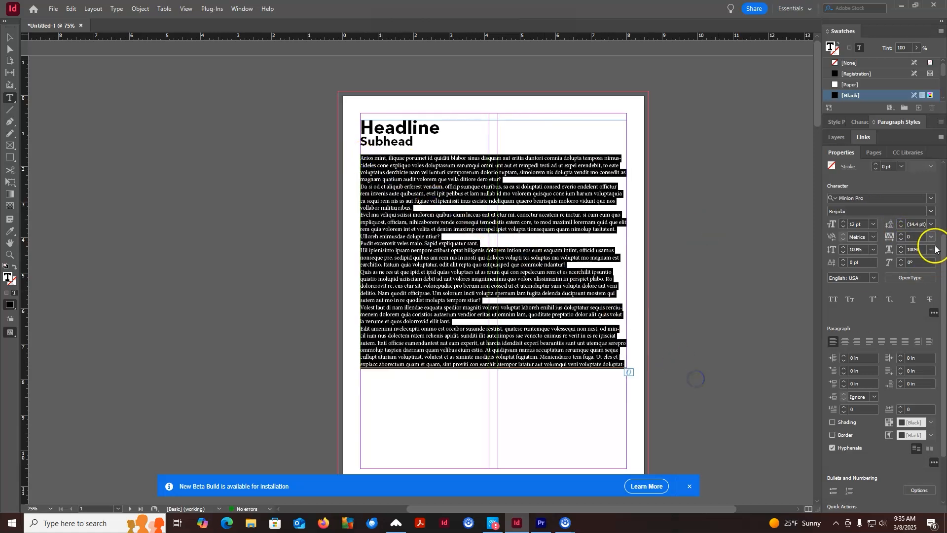
pyautogui.click(902, 223)
pyautogui.click(901, 222)
pyautogui.click(901, 222)
pyautogui.click(902, 223)
pyautogui.click(901, 222)
pyautogui.click(901, 222)
pyautogui.click(458, 181)
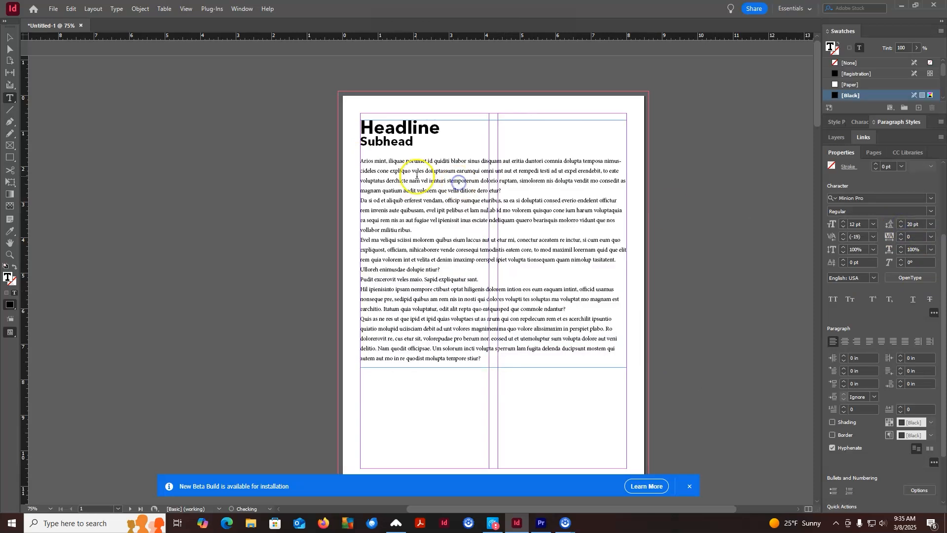
# Examine the kerning between the individual letter pairs of the word "Headline".
pyautogui.click(401, 260)
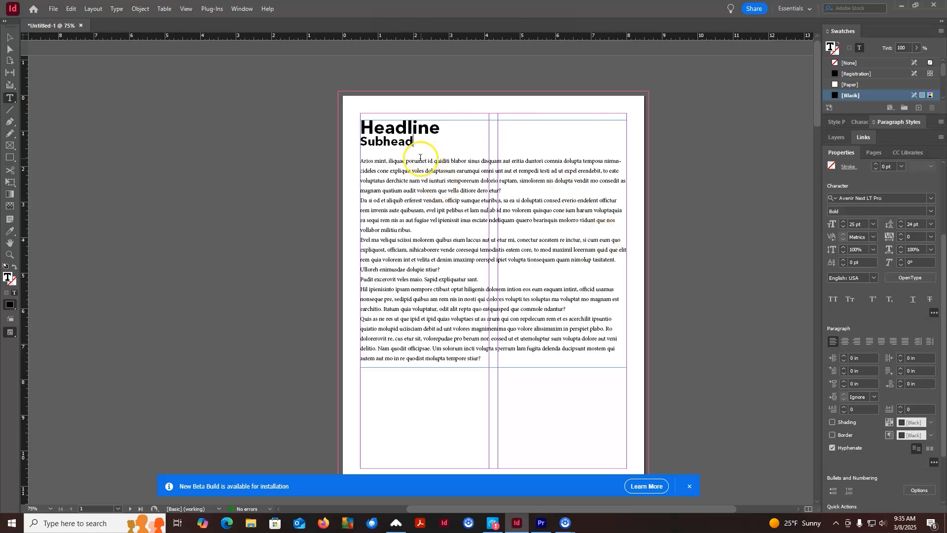
pyautogui.hotkey('ctrl', '=')
pyautogui.hotkey('ctrl', '=')
pyautogui.hotkey('ctrl', '=')
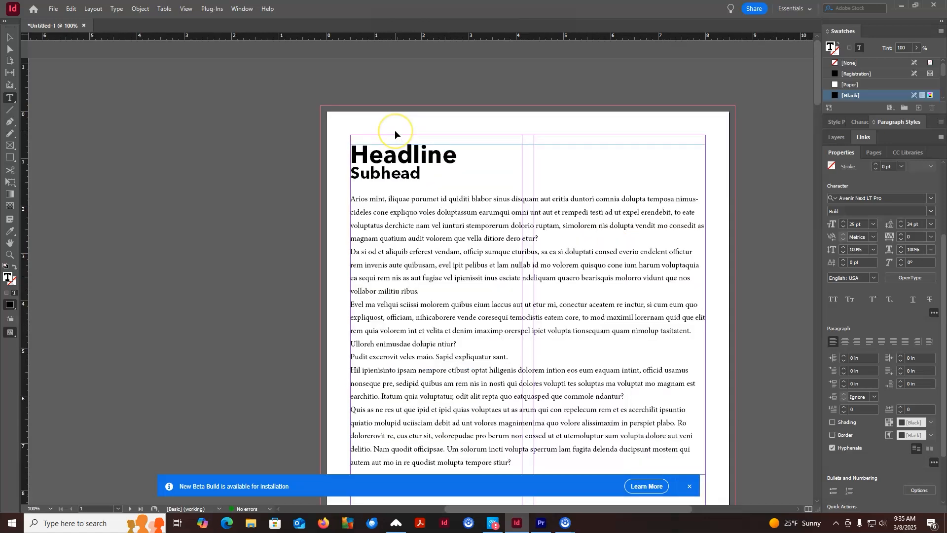
pyautogui.hotkey('ctrl', '=')
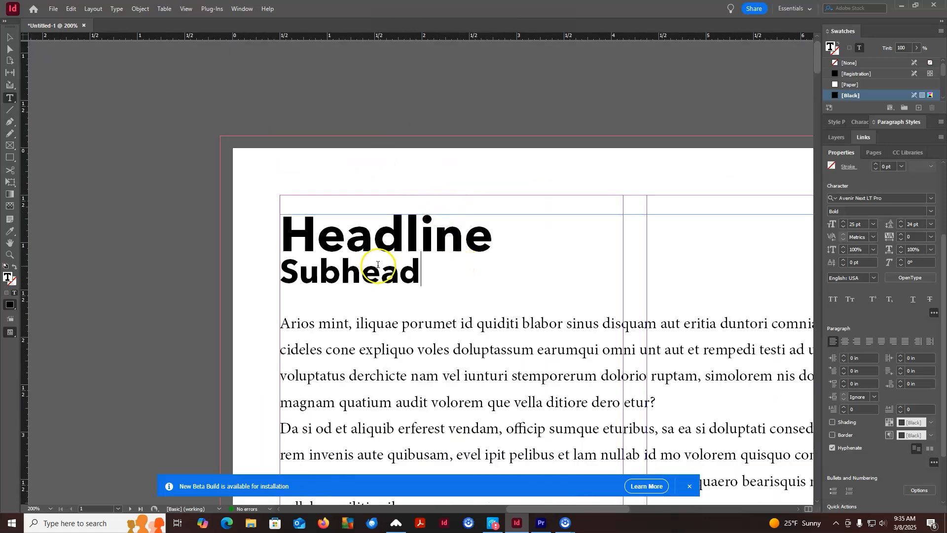
pyautogui.click(316, 235)
pyautogui.moveTo(316, 235); pyautogui.dragTo(373, 237)
pyautogui.moveTo(282, 236); pyautogui.dragTo(335, 255)
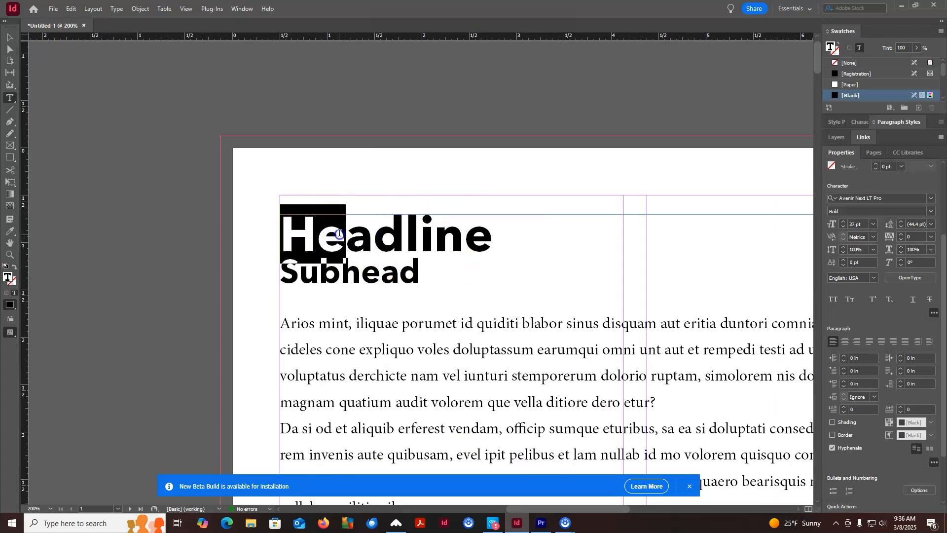
pyautogui.click(333, 252)
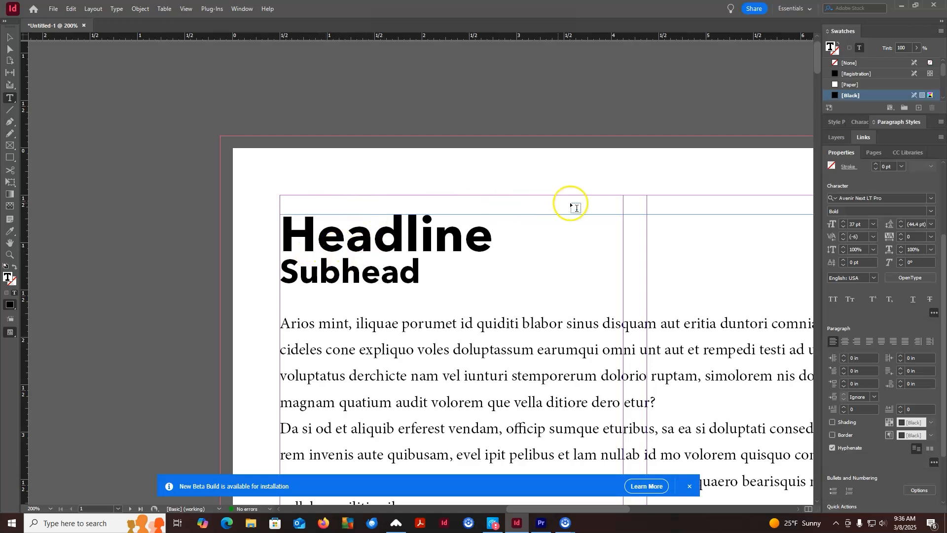
pyautogui.click(318, 236)
pyautogui.click(341, 235)
pyautogui.click(384, 237)
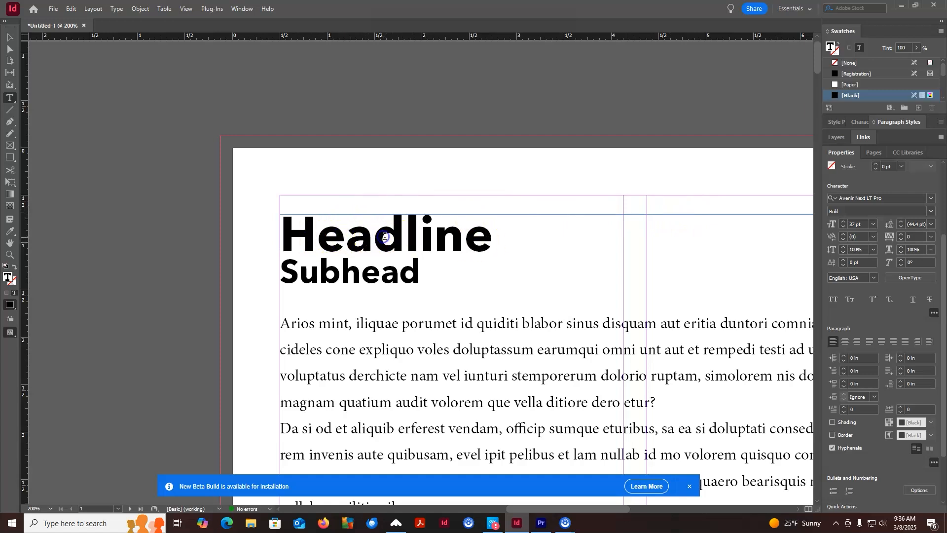
pyautogui.click(841, 272)
pyautogui.click(405, 236)
pyautogui.click(420, 234)
pyautogui.click(462, 234)
# Set the kerning between the "H" and "e" of "Headline" to -20.
pyautogui.click(350, 239)
pyautogui.click(319, 243)
pyautogui.click(844, 240)
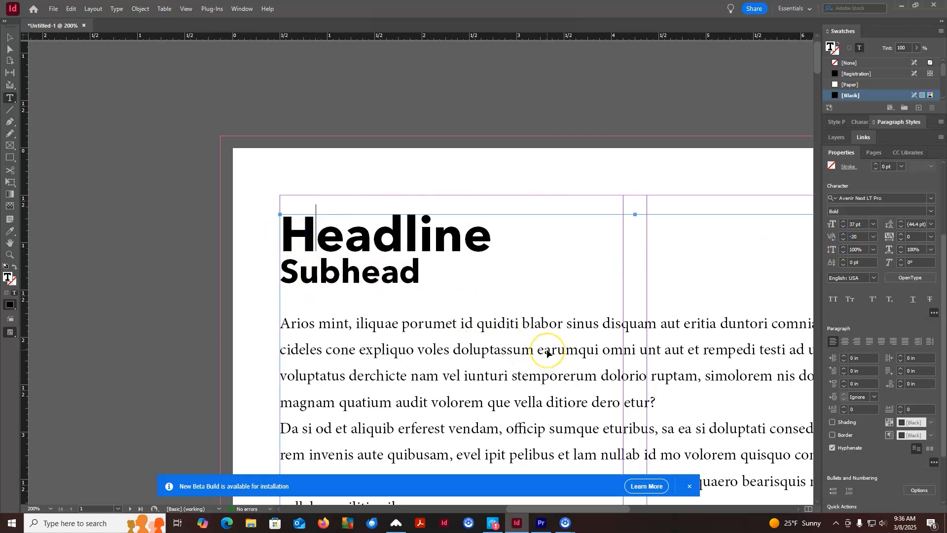
# Increase the tracking across the whole word "Headline" so its letters are widely spaced.
pyautogui.hotkey('ctrl', '-')
pyautogui.hotkey('ctrl', '-')
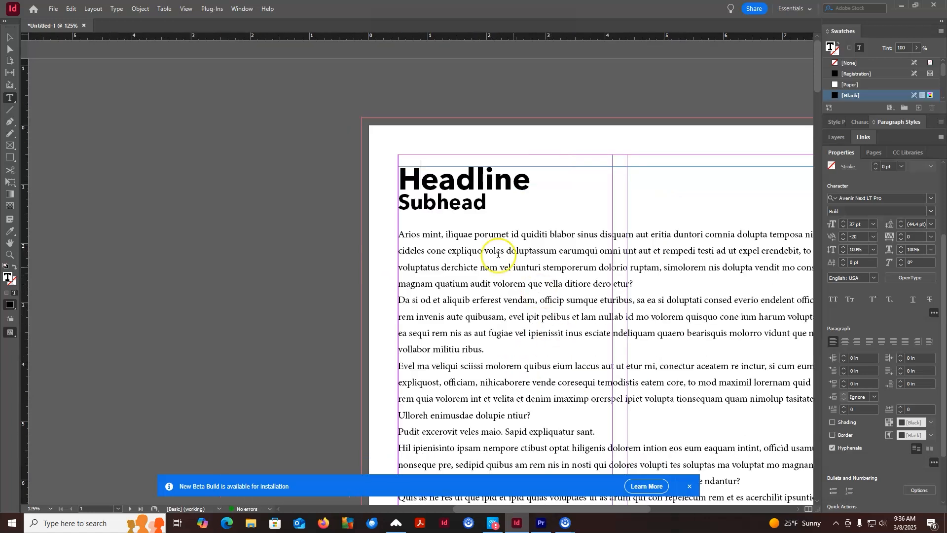
pyautogui.click(12, 39)
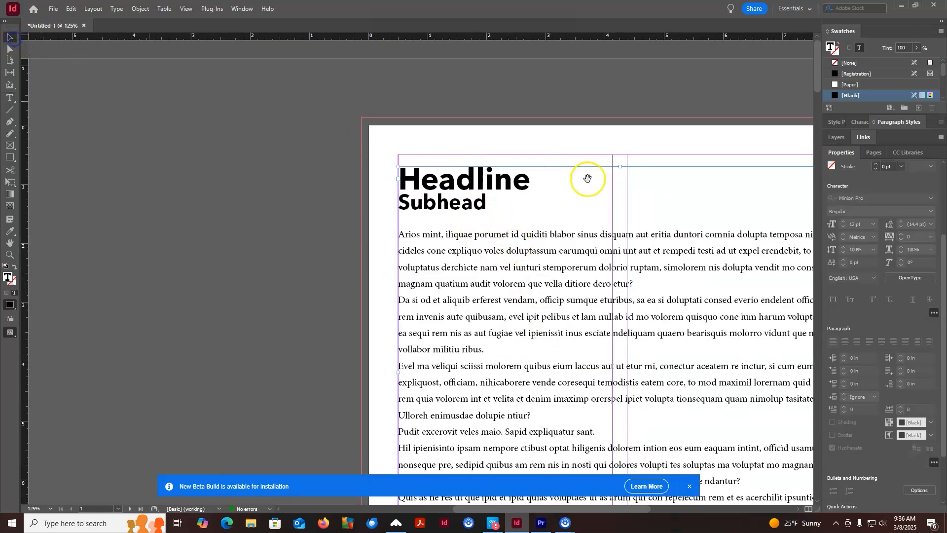
pyautogui.click(588, 182)
pyautogui.moveTo(587, 182); pyautogui.dragTo(448, 135)
pyautogui.doubleClick(365, 186)
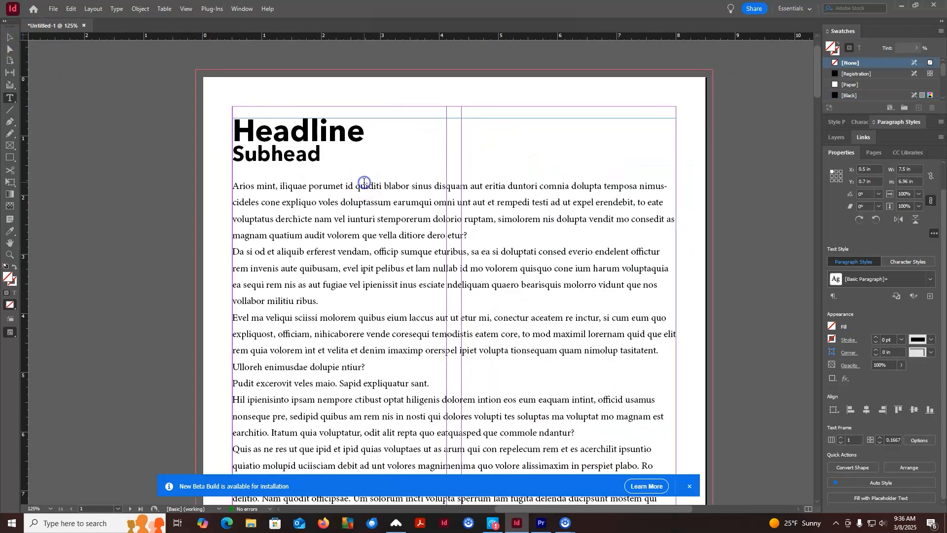
pyautogui.moveTo(365, 129); pyautogui.dragTo(227, 135)
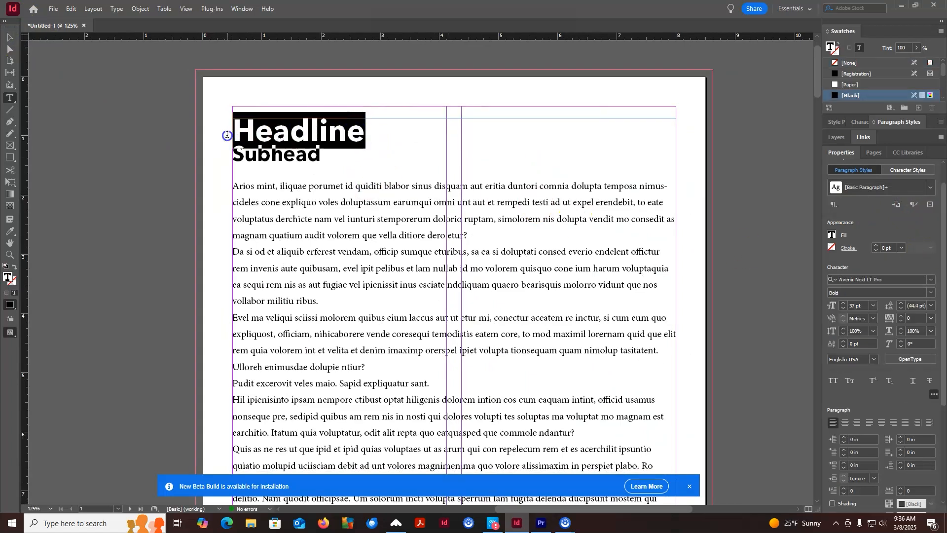
pyautogui.click(901, 315)
pyautogui.click(901, 315)
pyautogui.click(902, 315)
pyautogui.click(901, 315)
pyautogui.click(902, 316)
pyautogui.click(902, 315)
pyautogui.click(901, 316)
pyautogui.click(902, 315)
pyautogui.click(902, 315)
pyautogui.click(901, 315)
pyautogui.click(902, 315)
pyautogui.click(901, 315)
pyautogui.click(584, 207)
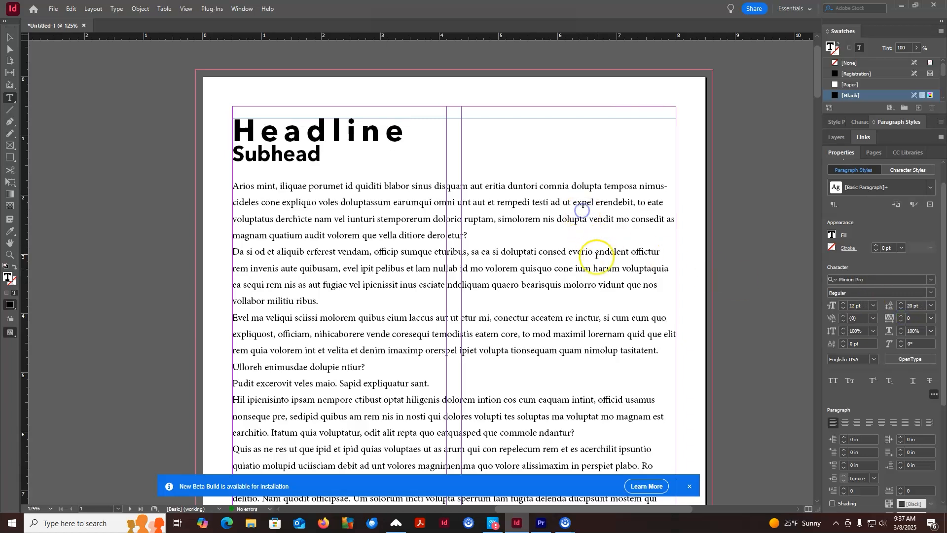
# Narrow the threaded text frame on page 1 from its outer edge to about 6.62 in wide.
pyautogui.click(9, 37)
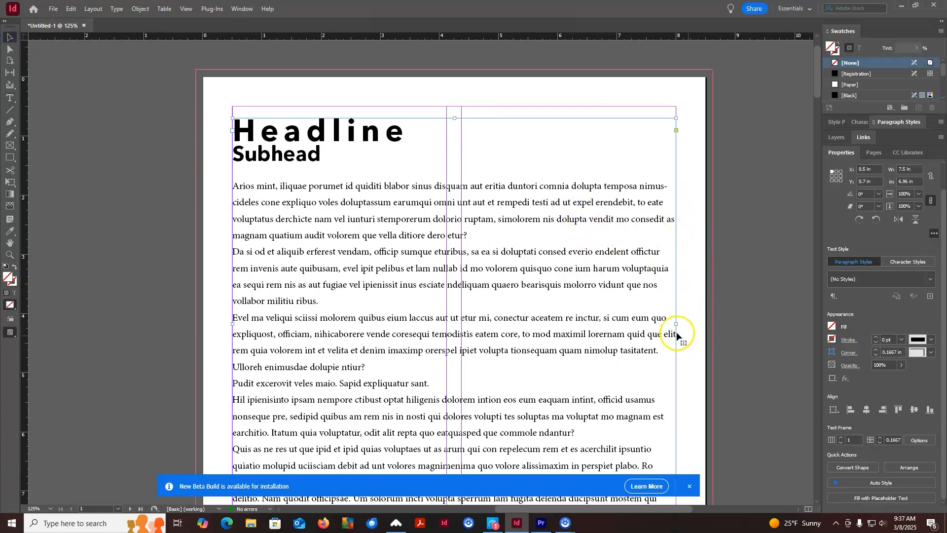
pyautogui.moveTo(677, 323); pyautogui.dragTo(624, 322)
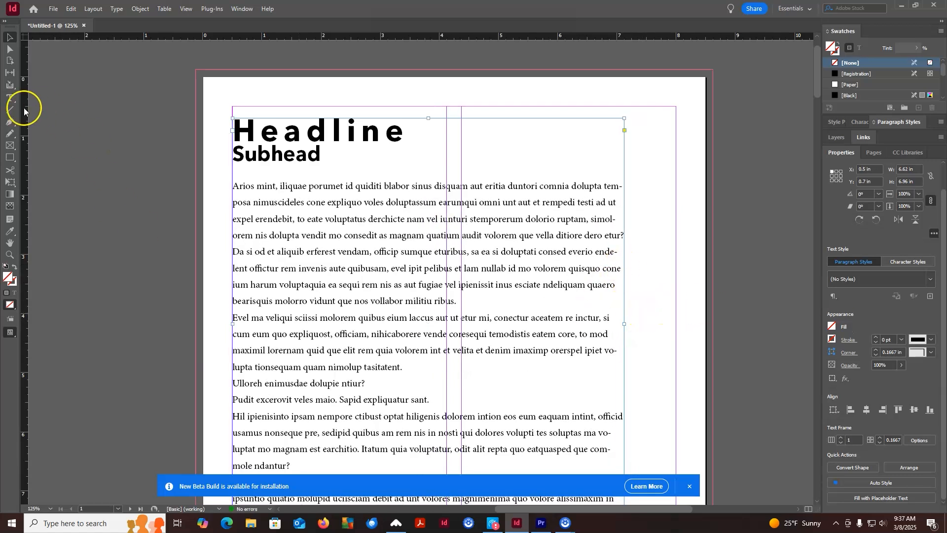
pyautogui.click(10, 97)
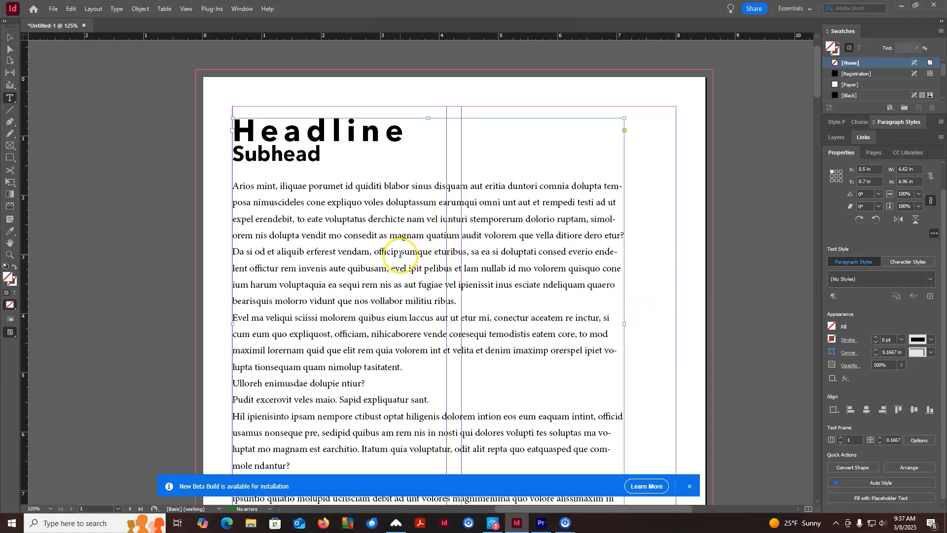
pyautogui.scroll(-1, 385, 369)
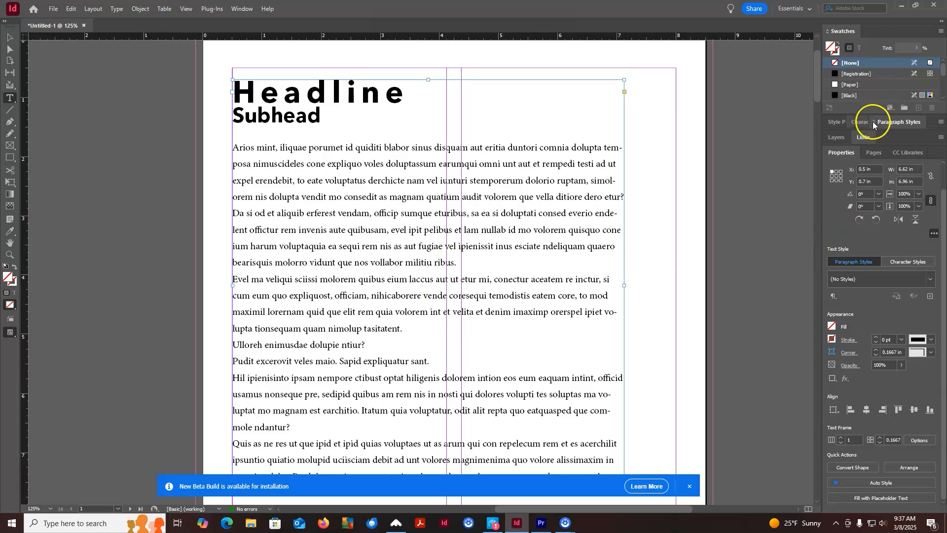
# Examine the document's available paragraph styles and character styles.
pyautogui.click(896, 123)
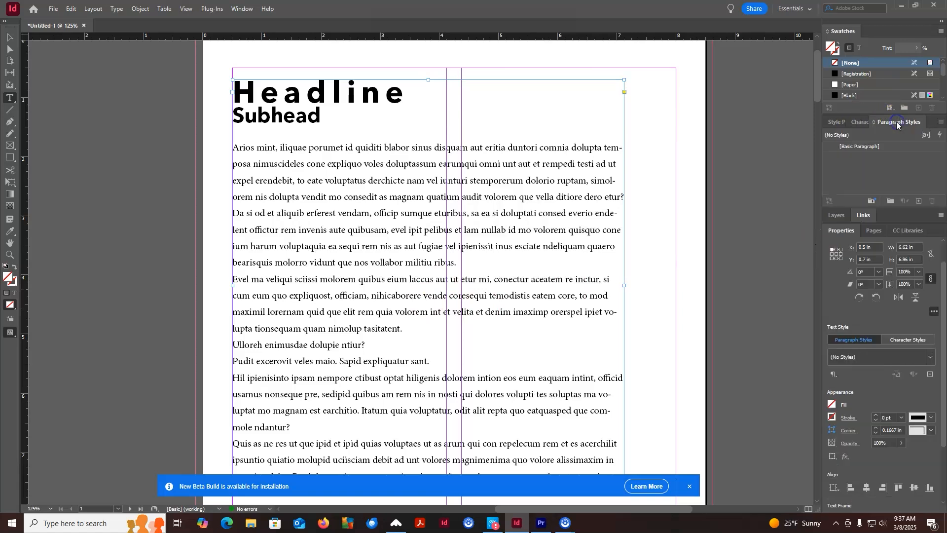
pyautogui.click(859, 123)
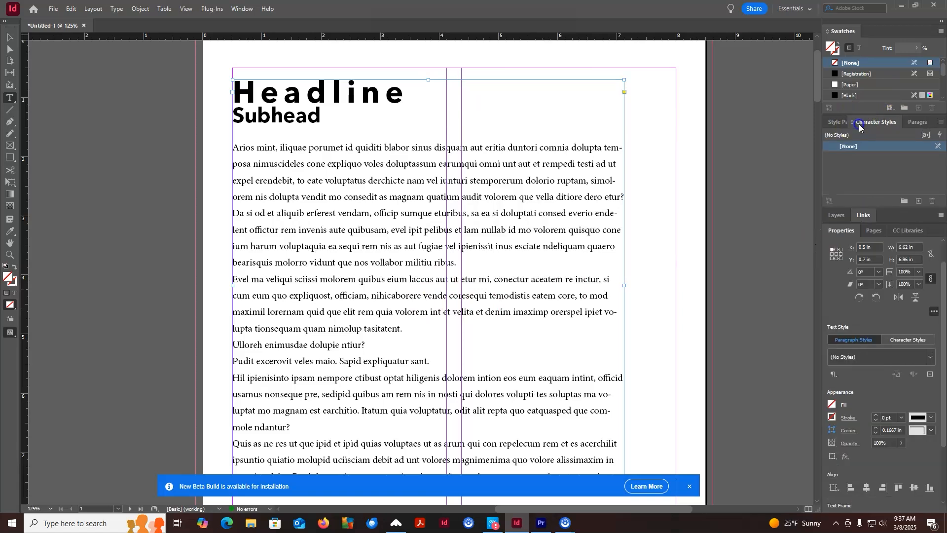
pyautogui.click(912, 123)
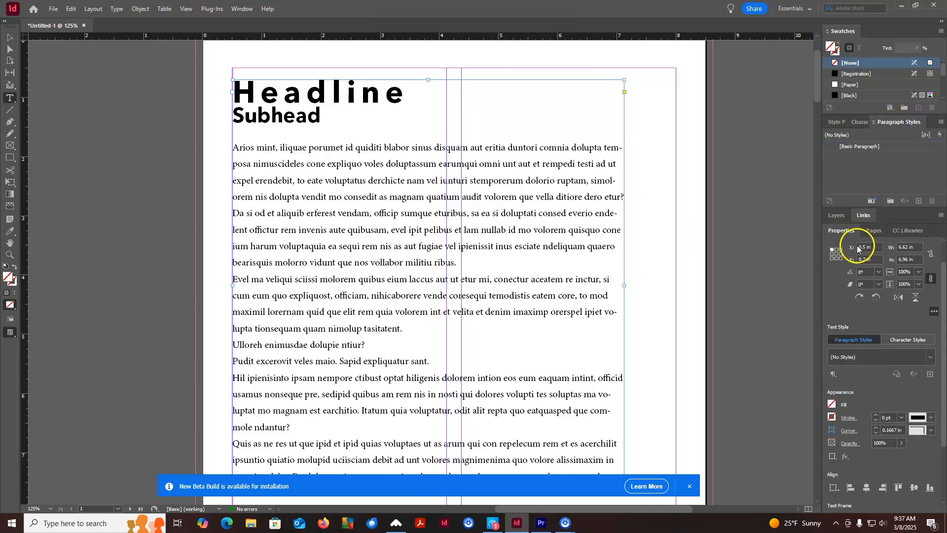
pyautogui.scroll(-3, 848, 317)
pyautogui.scroll(3, 848, 315)
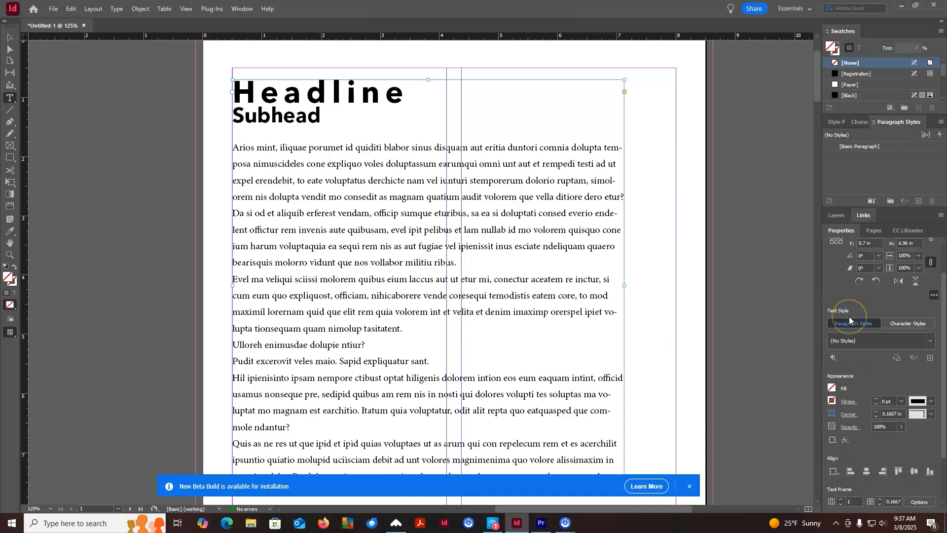
# Rotate the page 1 text frame by 180°.
pyautogui.click(866, 298)
pyautogui.write('180')
pyautogui.press('Return')
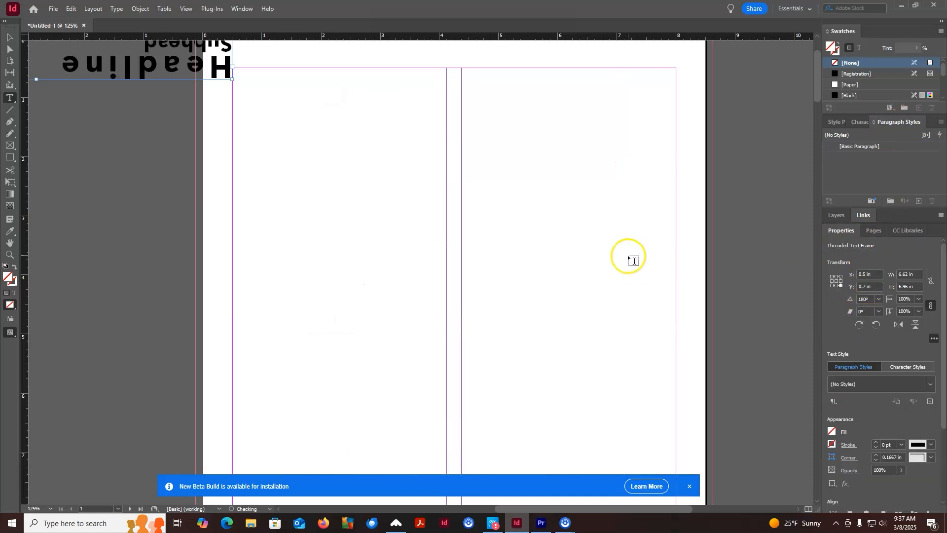
pyautogui.scroll(3, 629, 257)
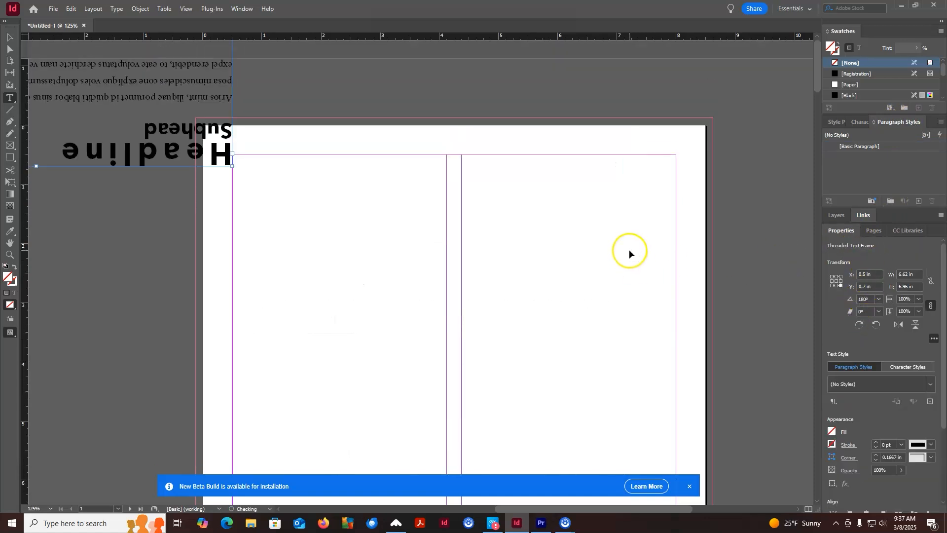
pyautogui.click(10, 37)
pyautogui.click(696, 301)
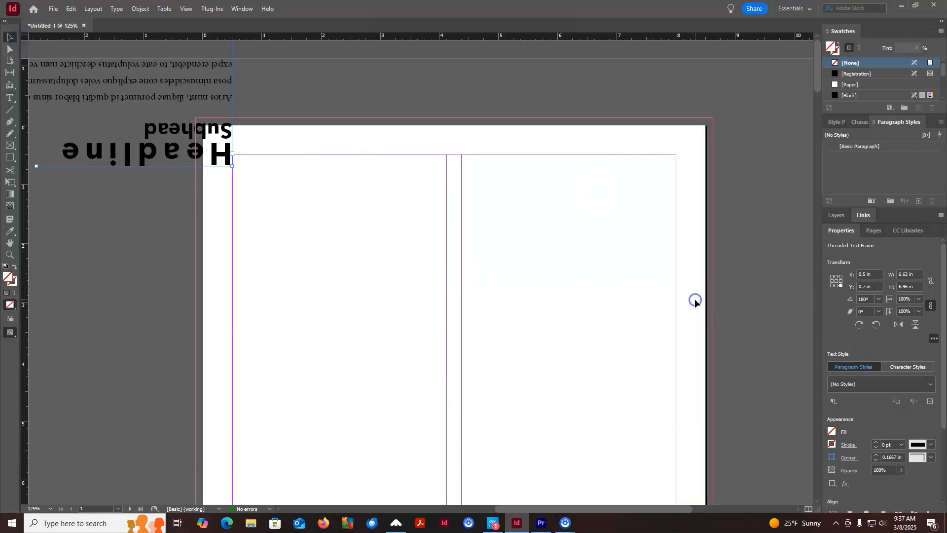
pyautogui.click(605, 284)
pyautogui.click(148, 103)
# Open the floating Character settings and place them beside the page, clear of the text area.
pyautogui.click(874, 229)
pyautogui.click(841, 230)
pyautogui.scroll(-3, 878, 333)
pyautogui.scroll(3, 877, 334)
pyautogui.click(241, 8)
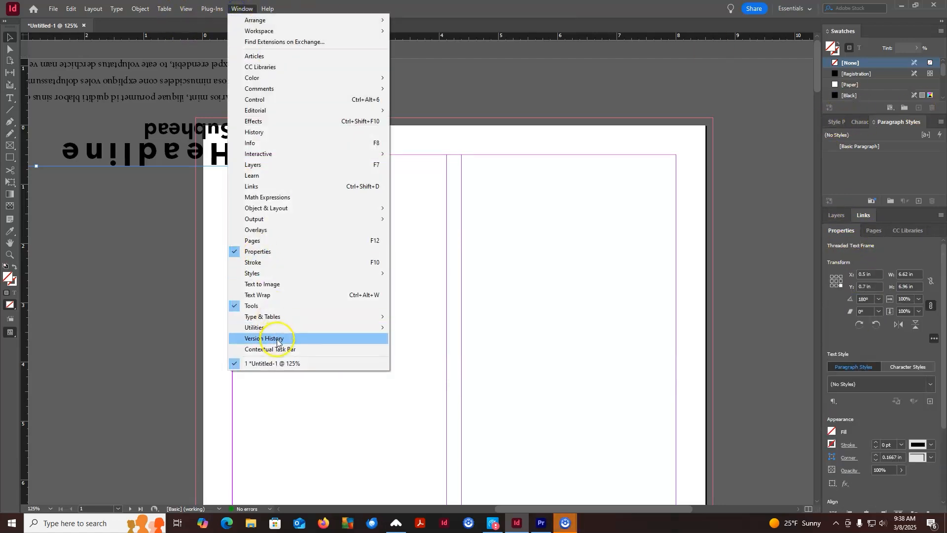
pyautogui.moveTo(282, 318)
pyautogui.click(441, 317)
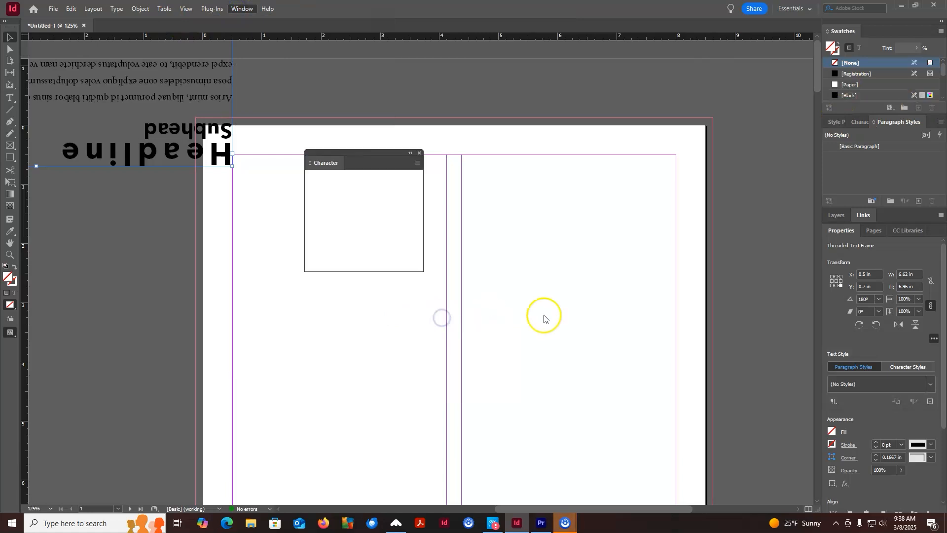
pyautogui.moveTo(338, 153); pyautogui.dragTo(741, 108)
# Rotate the upside-down text frame upright to 0° and move it onto page 1, aligned with the inside margins.
pyautogui.moveTo(200, 92); pyautogui.dragTo(622, 274)
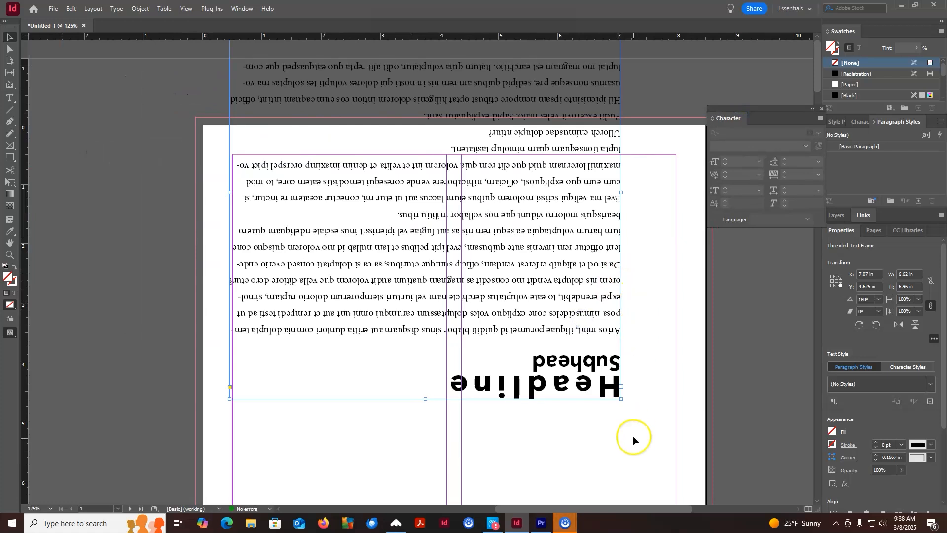
pyautogui.moveTo(629, 395); pyautogui.dragTo(429, 105)
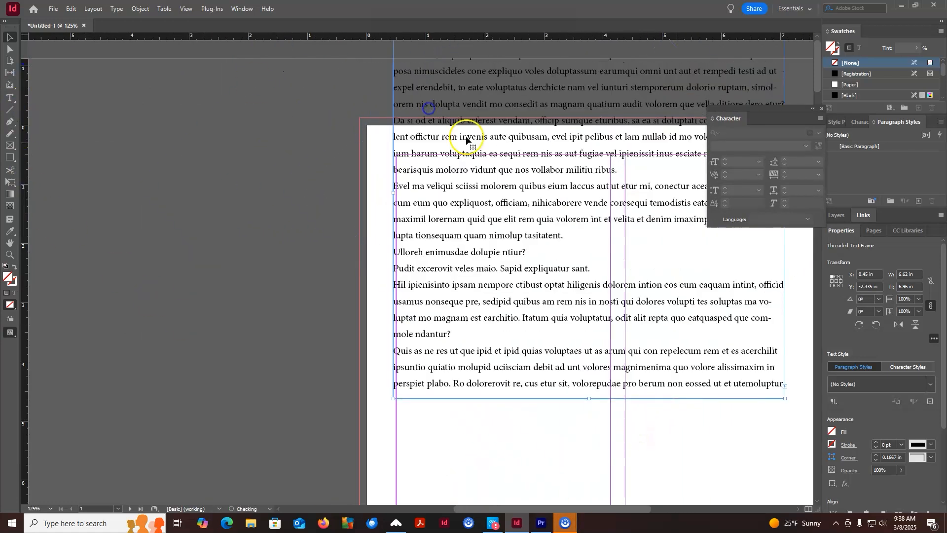
pyautogui.moveTo(628, 115); pyautogui.dragTo(470, 200)
# Select the opening body text on page 1, from "Arios" through the hyphenated word "temposa".
pyautogui.doubleClick(520, 188)
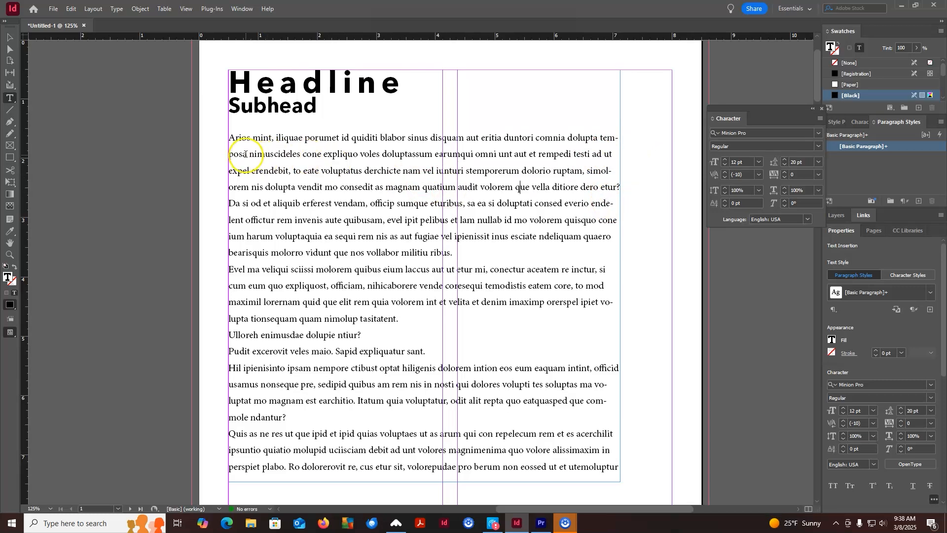
pyautogui.moveTo(247, 153); pyautogui.dragTo(598, 137)
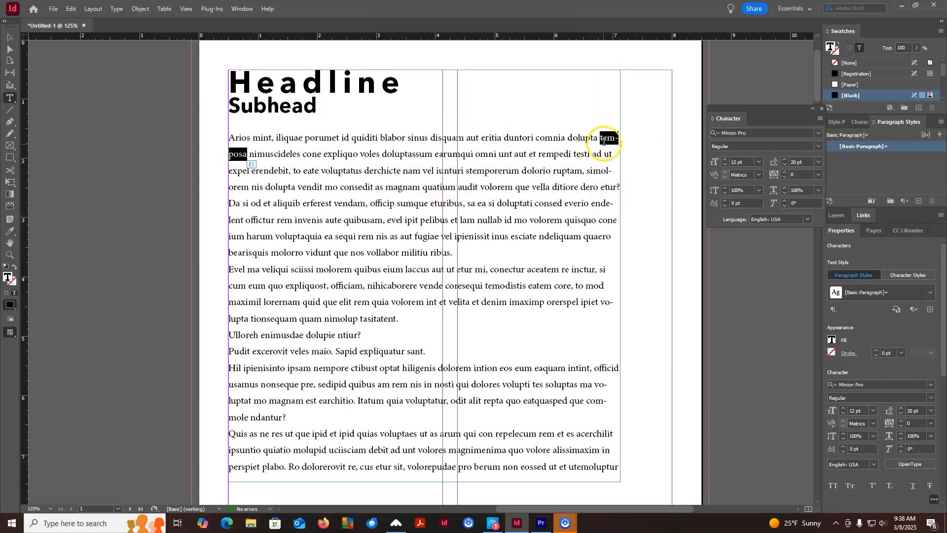
pyautogui.moveTo(247, 154); pyautogui.dragTo(223, 132)
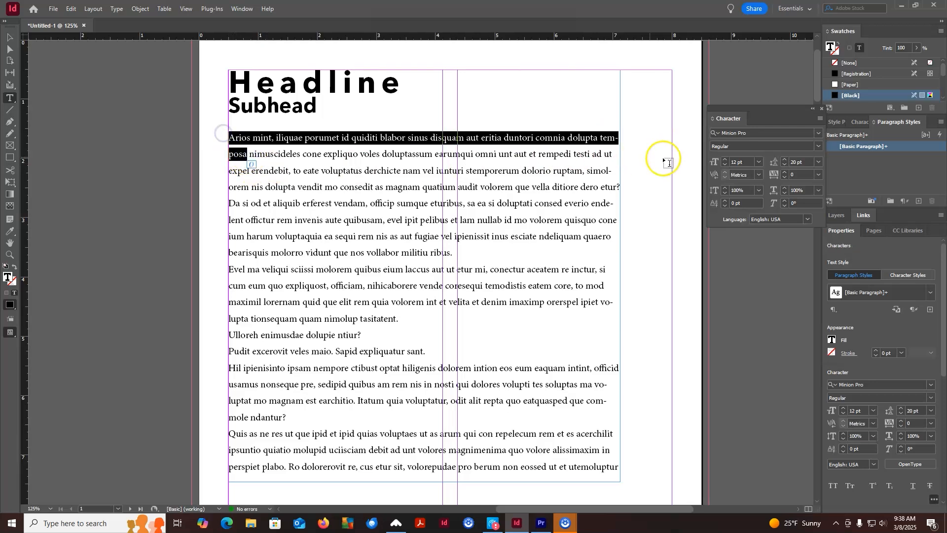